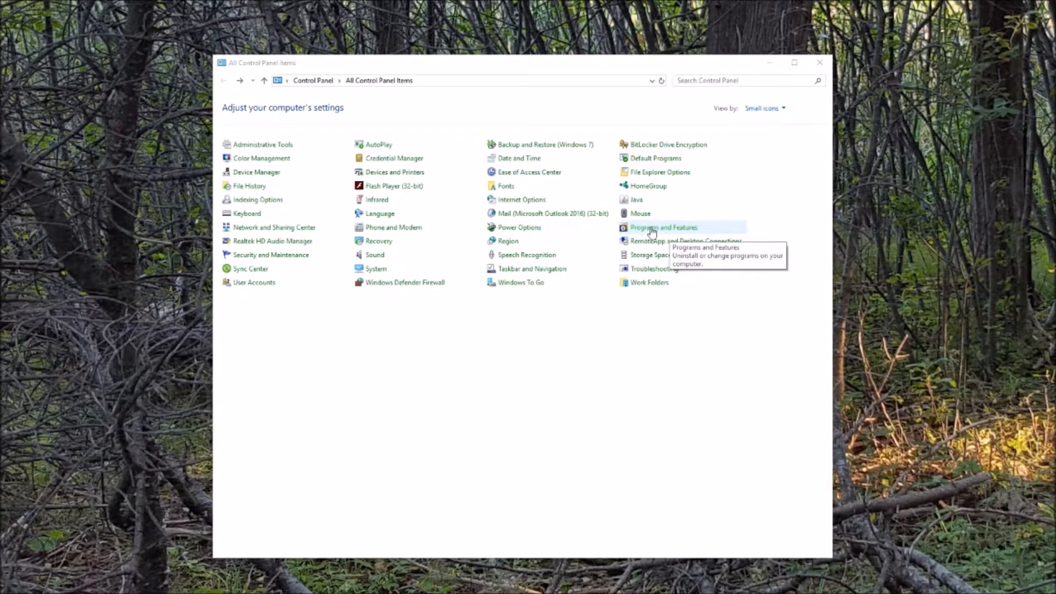
In Programs and Features, tick the Hyper-V Windows feature and confirm it.
click(669, 230)
click(669, 230)
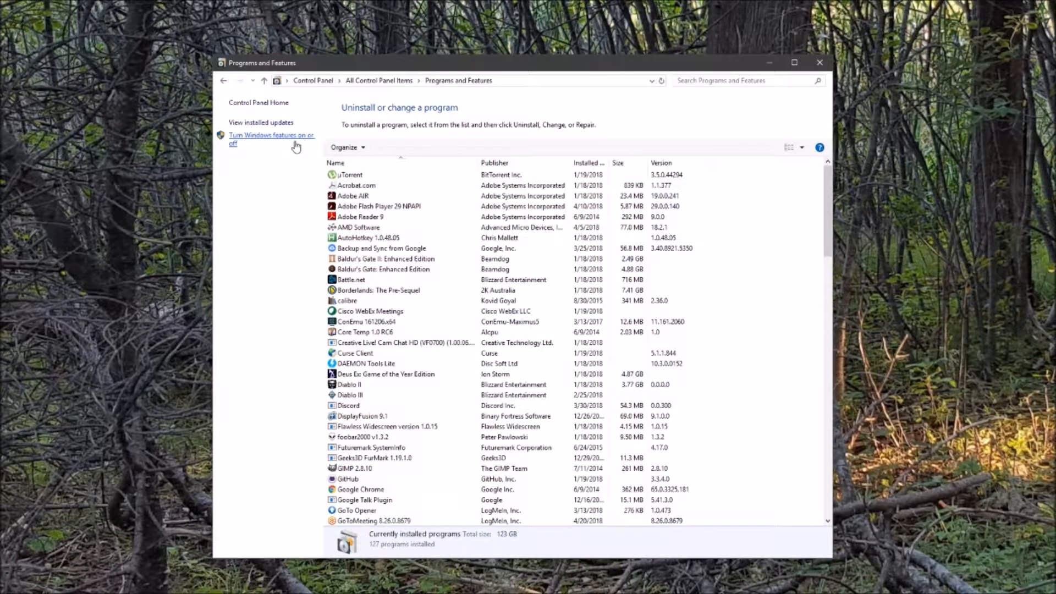
click(248, 144)
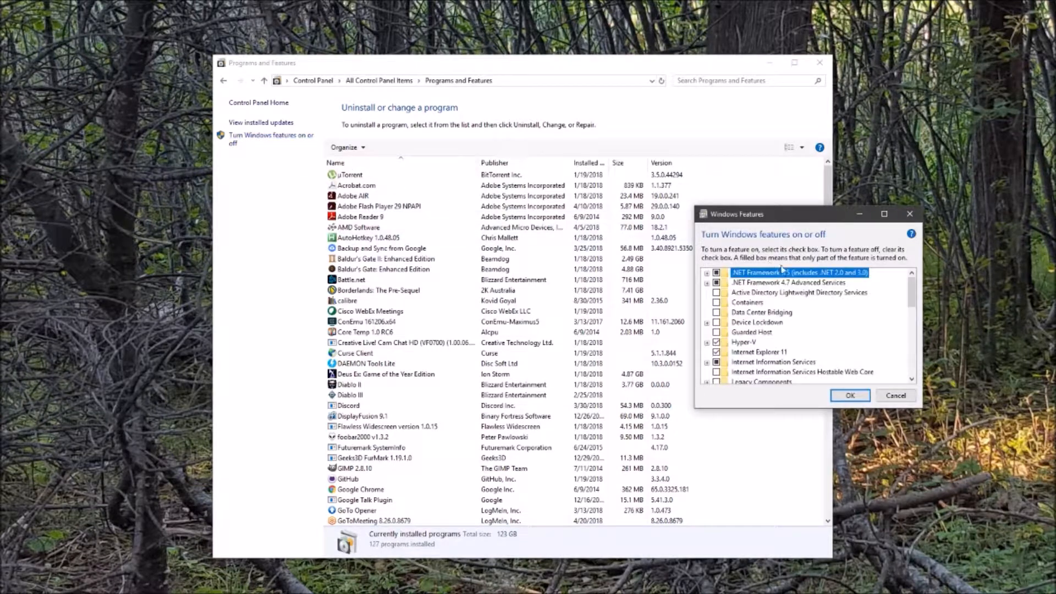
click(753, 343)
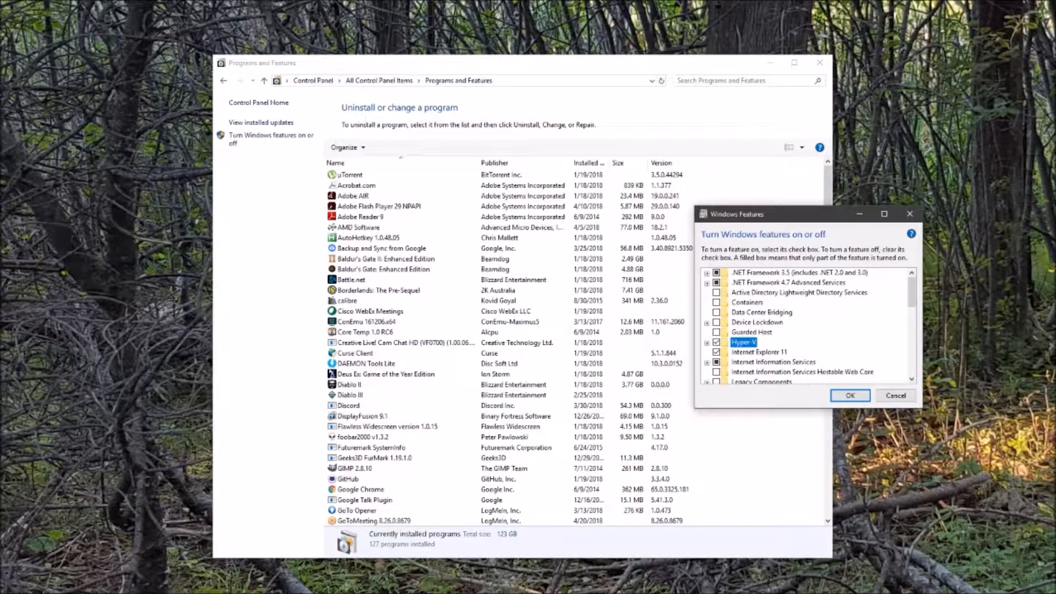
click(853, 396)
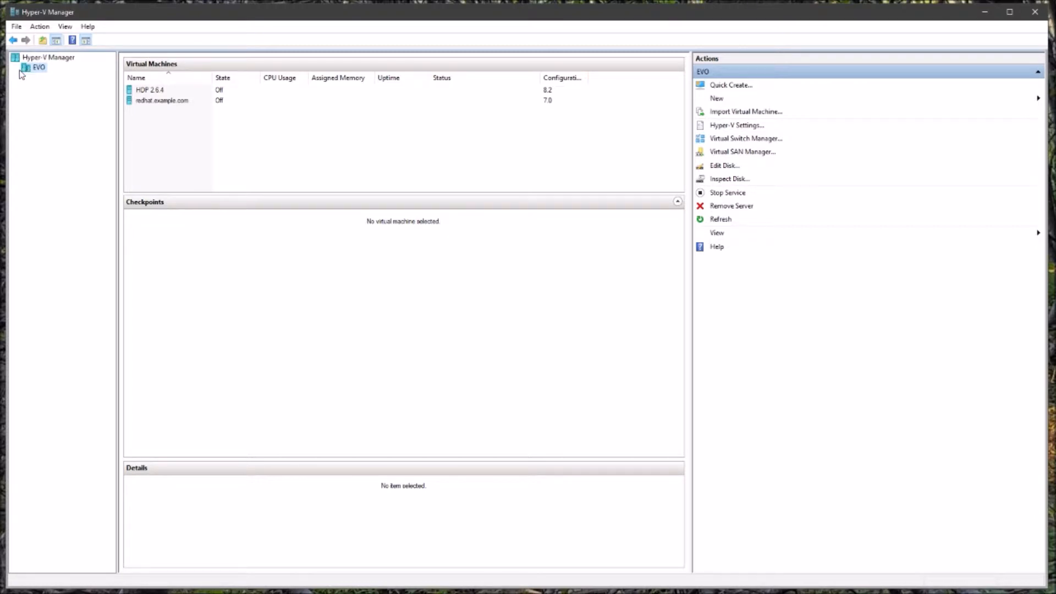
Check EVO's default virtual hard disk and virtual machine folder paths, then view Physical GPUs.
click(748, 126)
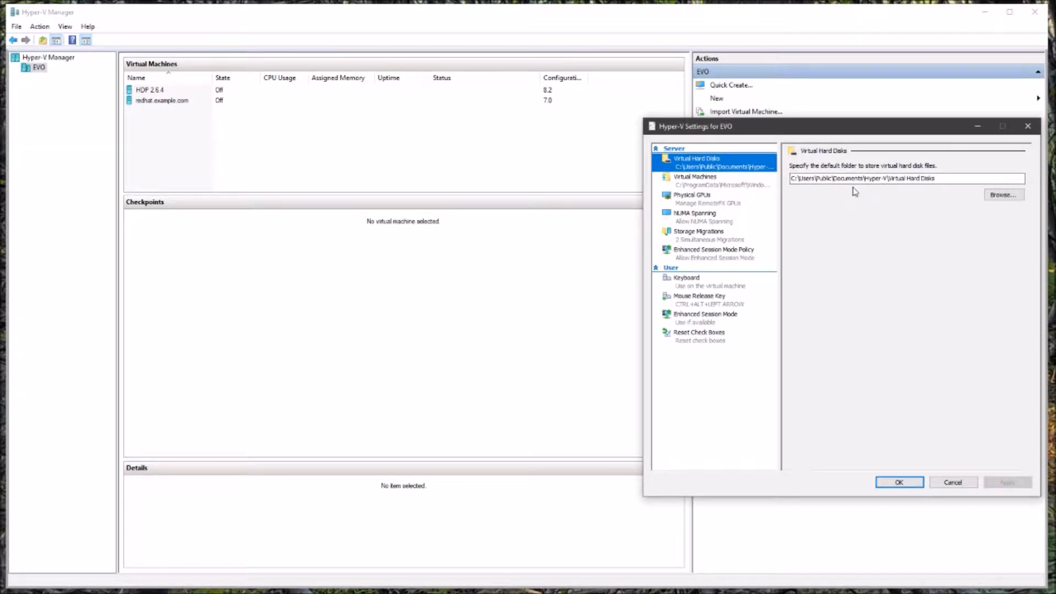
drag(893, 178, 765, 175)
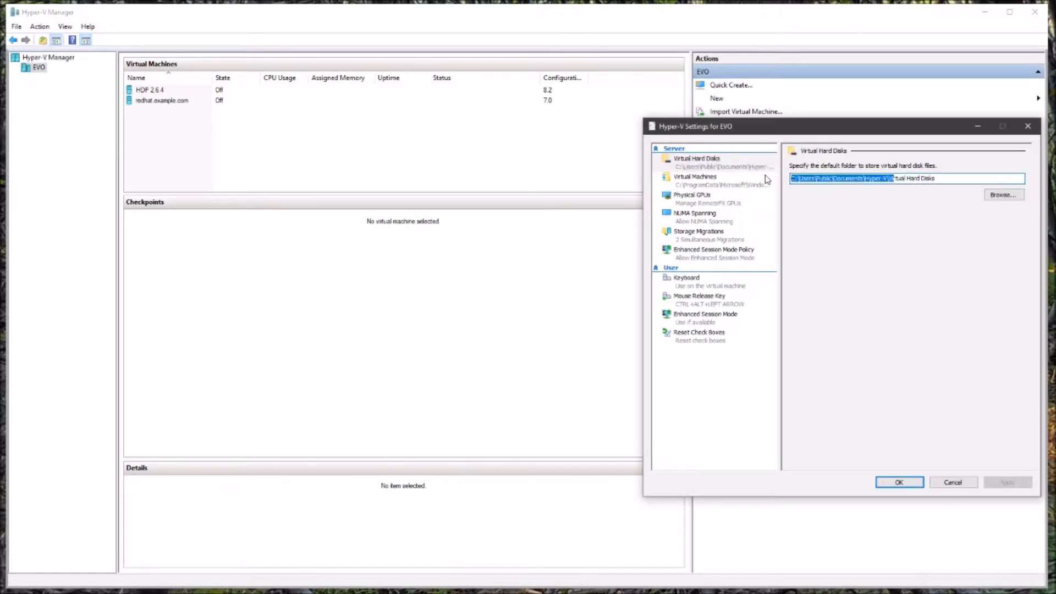
click(689, 183)
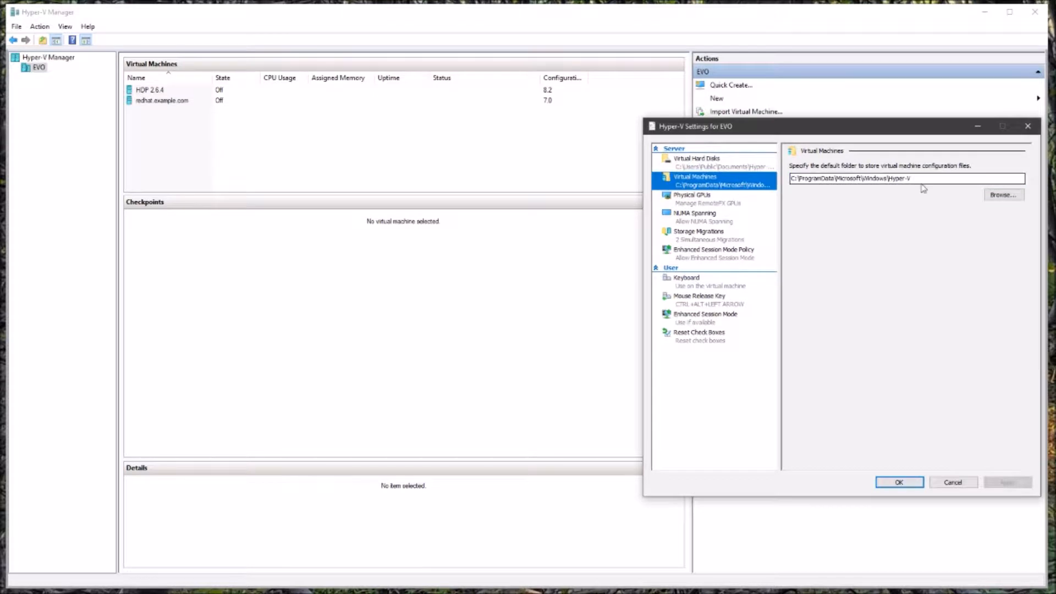
drag(918, 179, 782, 179)
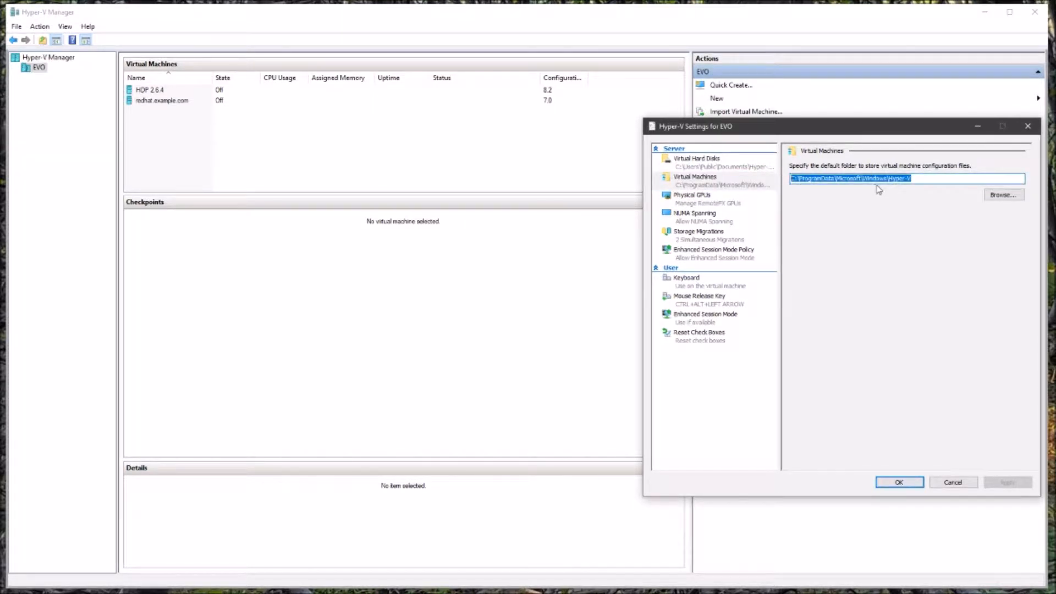
click(737, 202)
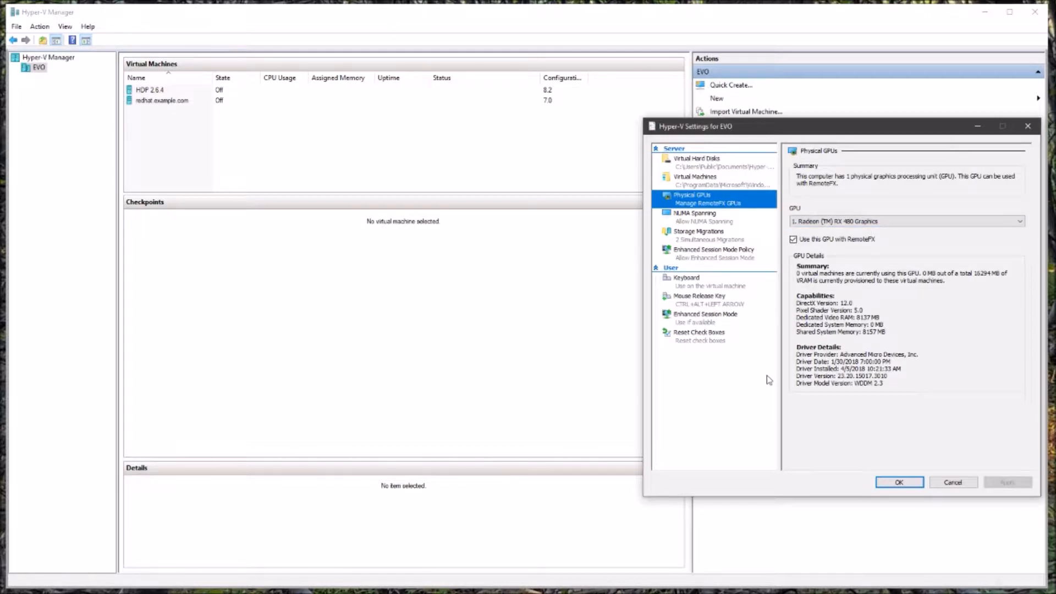
Leave the mouse release key at CTRL+ALT+LEFT ARROW and close the Hyper-V settings.
click(738, 303)
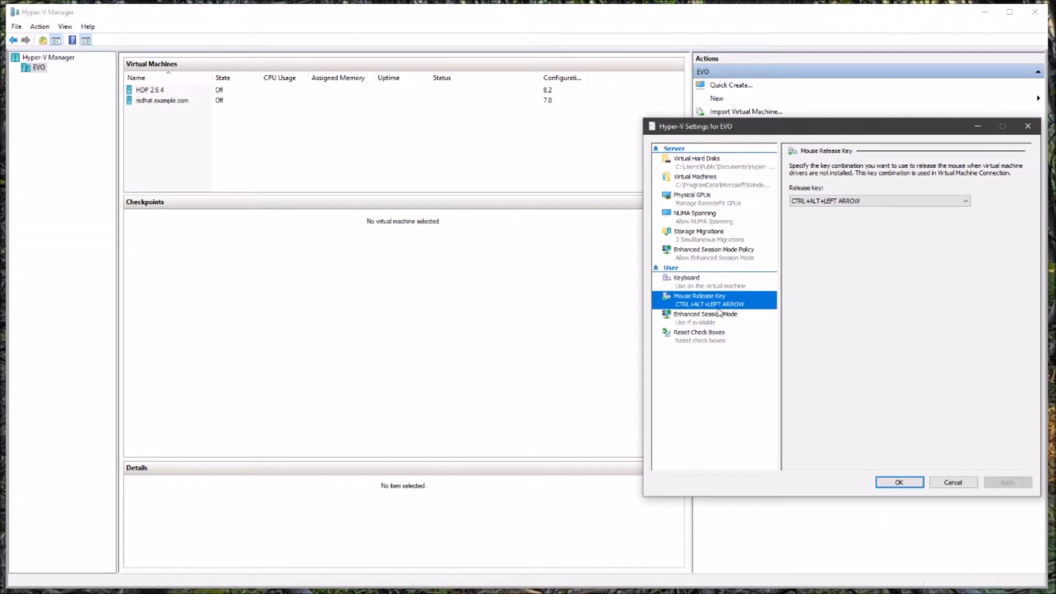
click(917, 202)
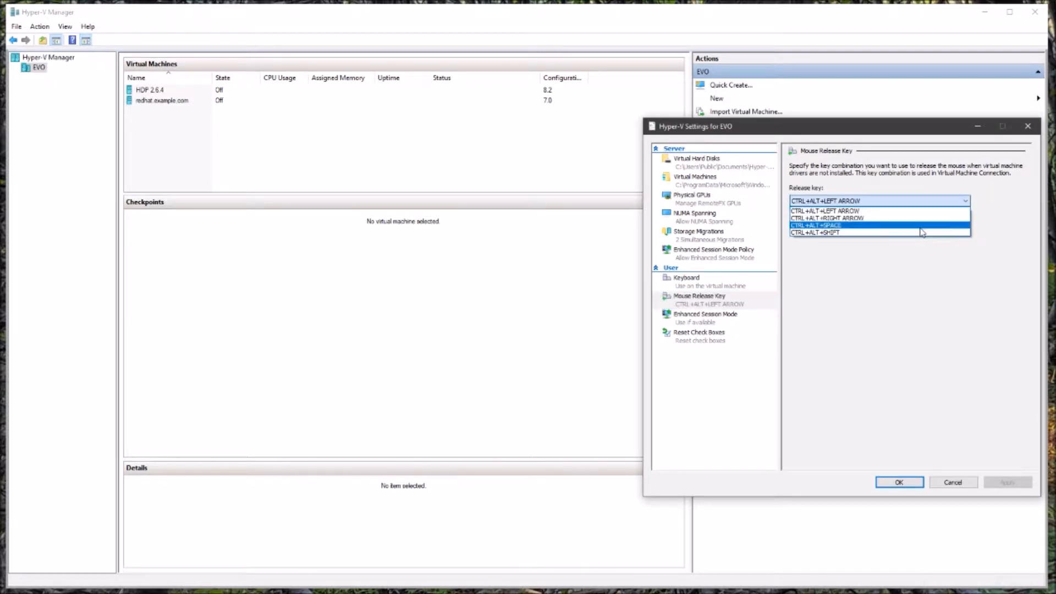
click(916, 308)
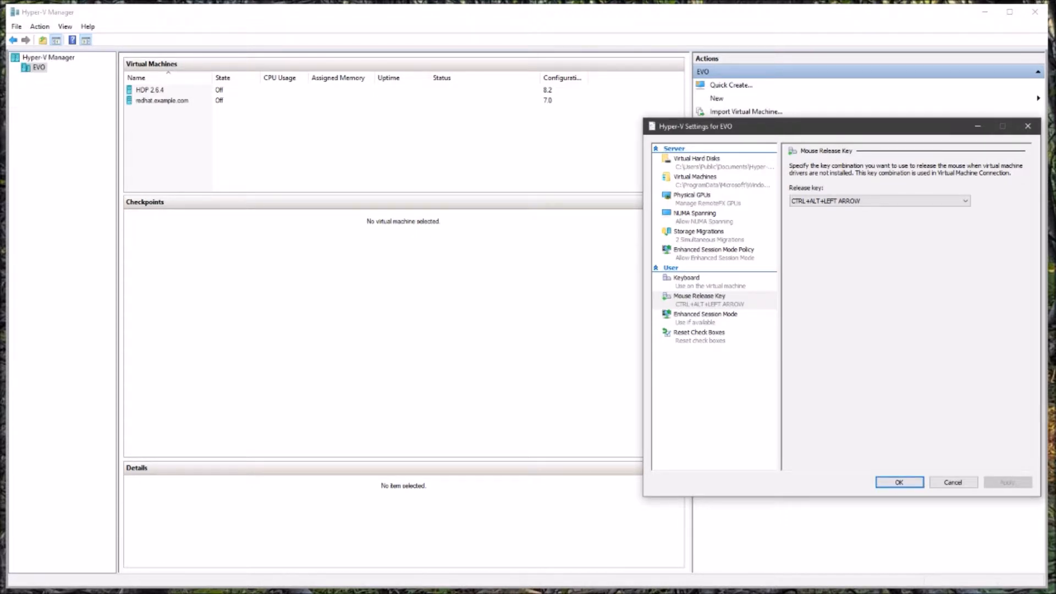
key(Return)
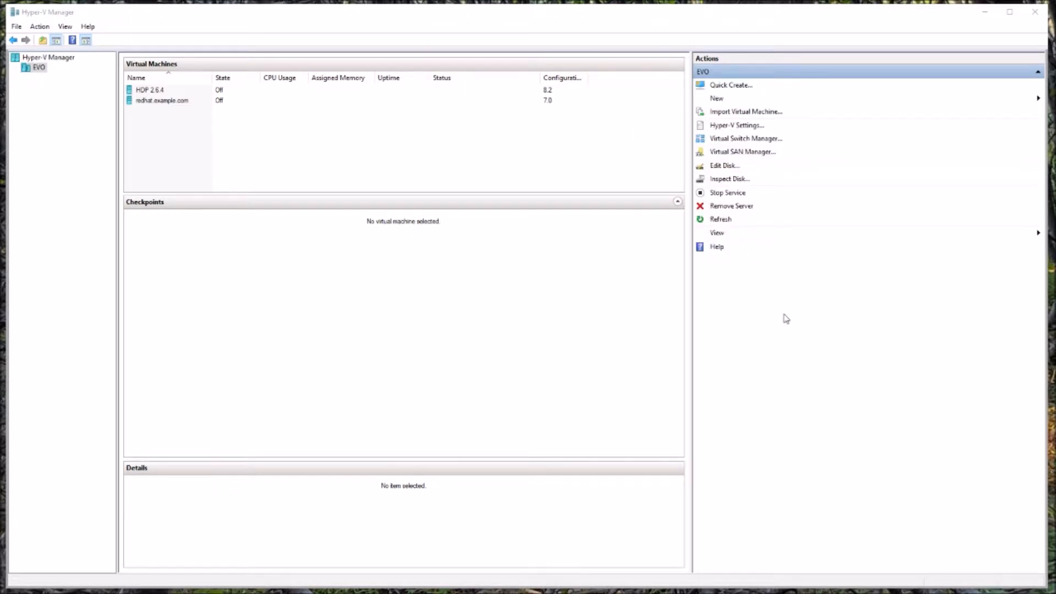
click(747, 140)
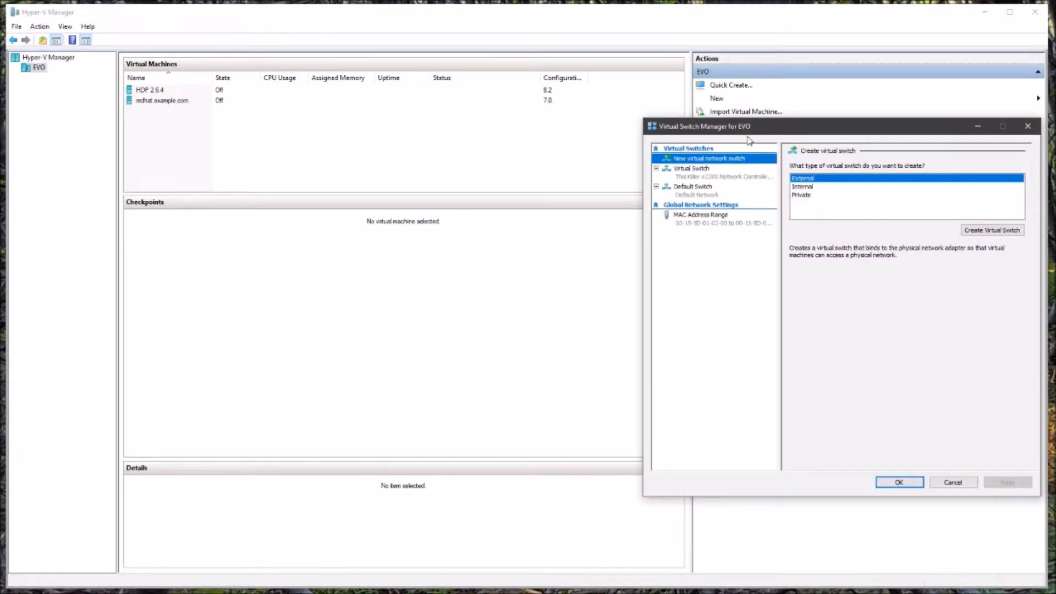
click(709, 189)
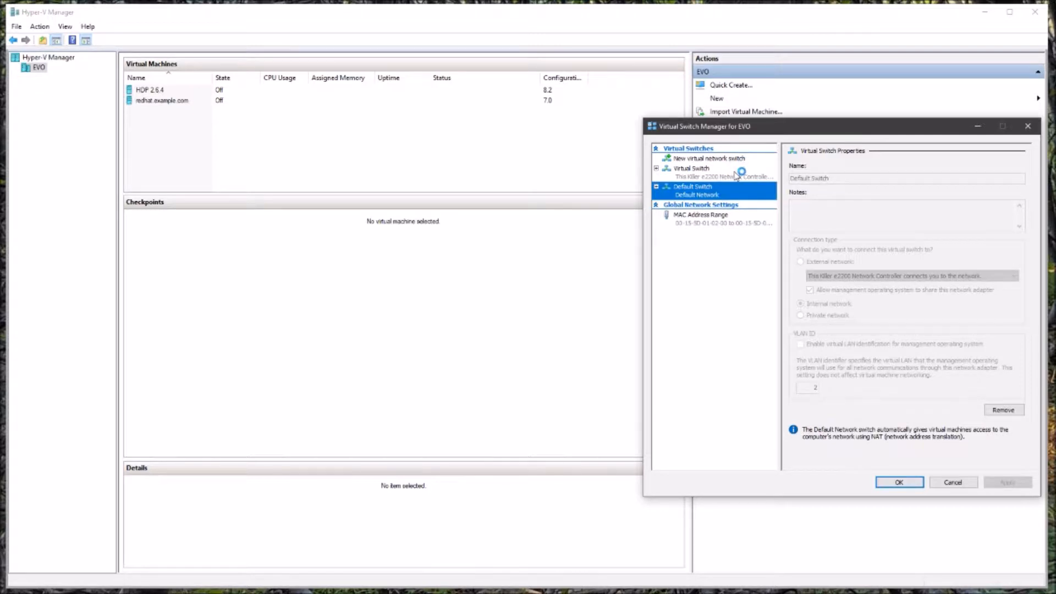
click(740, 174)
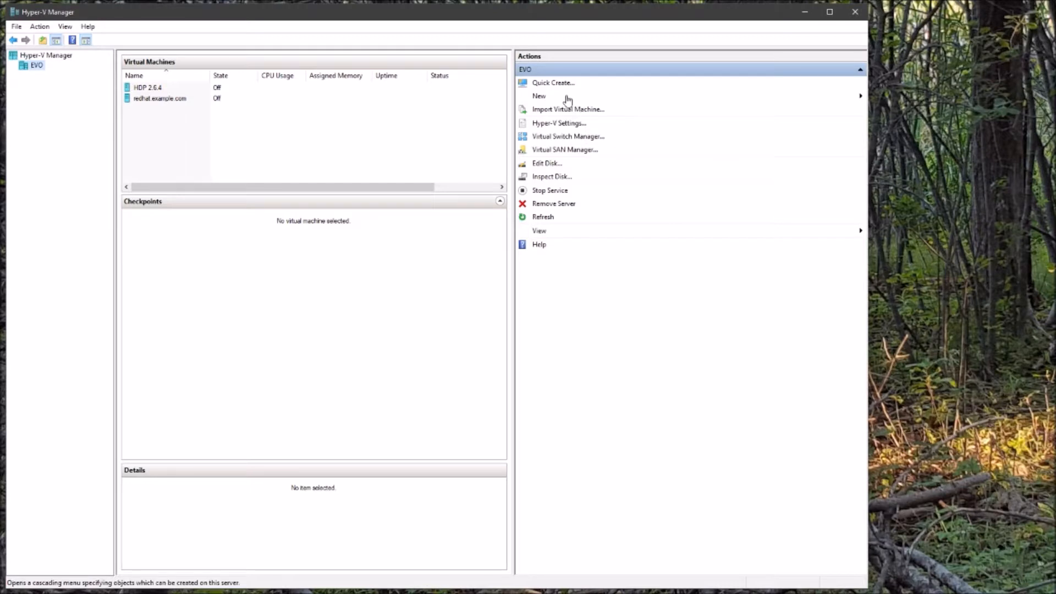
Start a new virtual machine named CentOSDemo, stored in a different location on drive E:\.
click(587, 97)
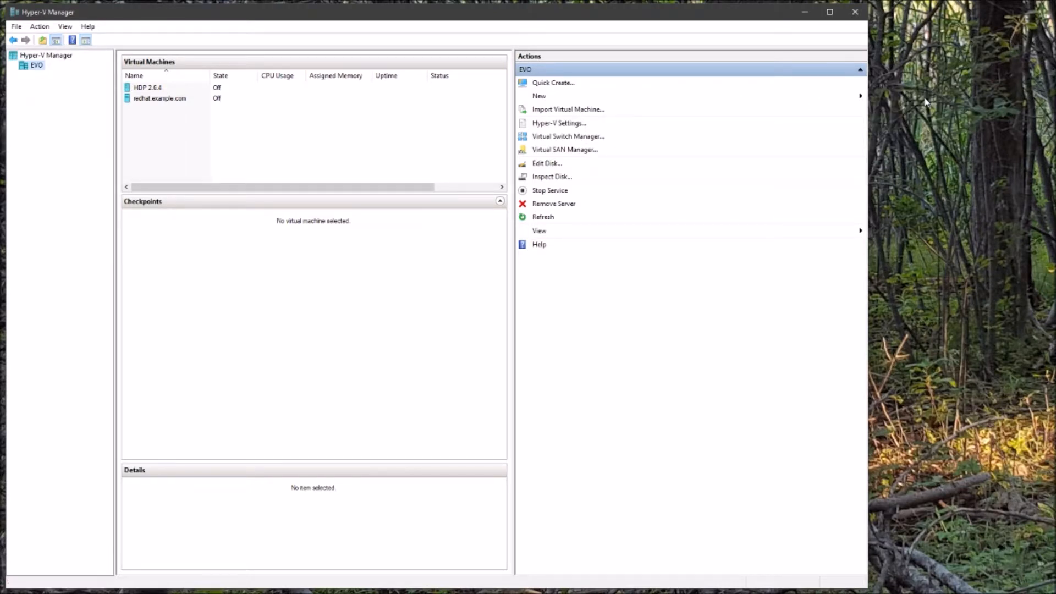
click(927, 99)
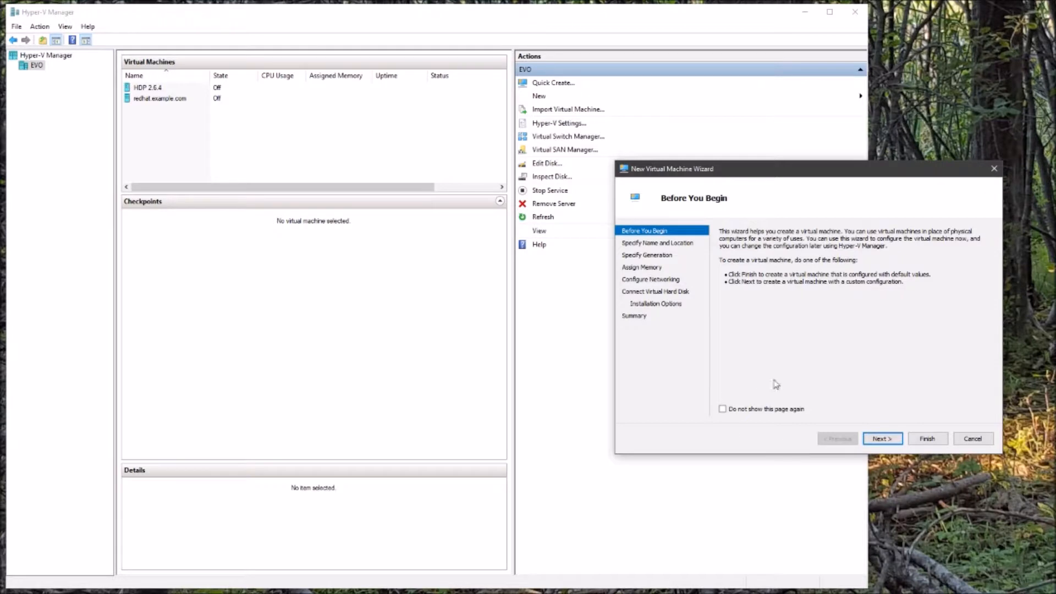
click(881, 438)
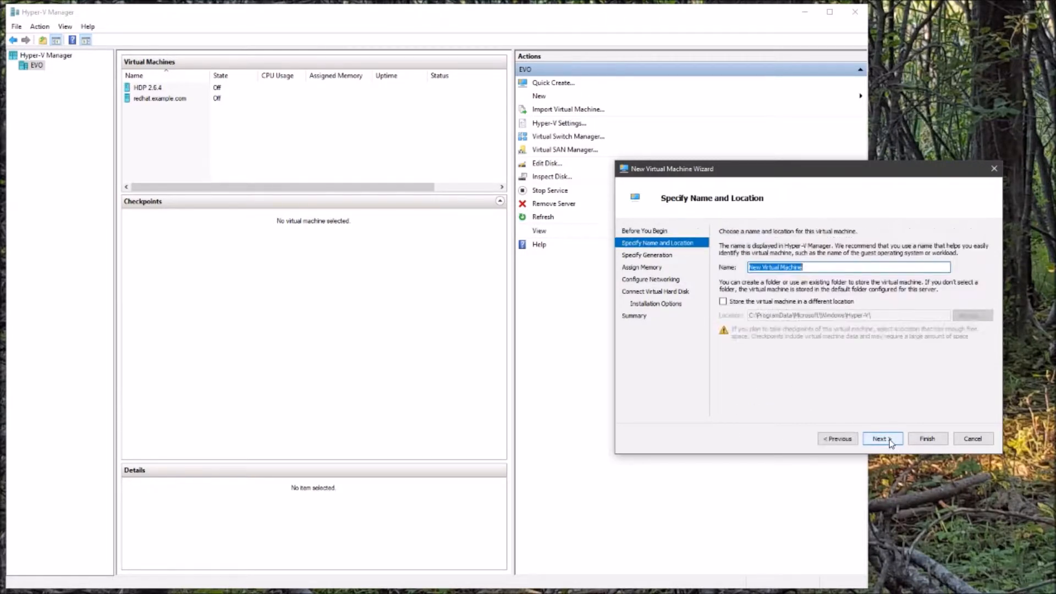
text(C)
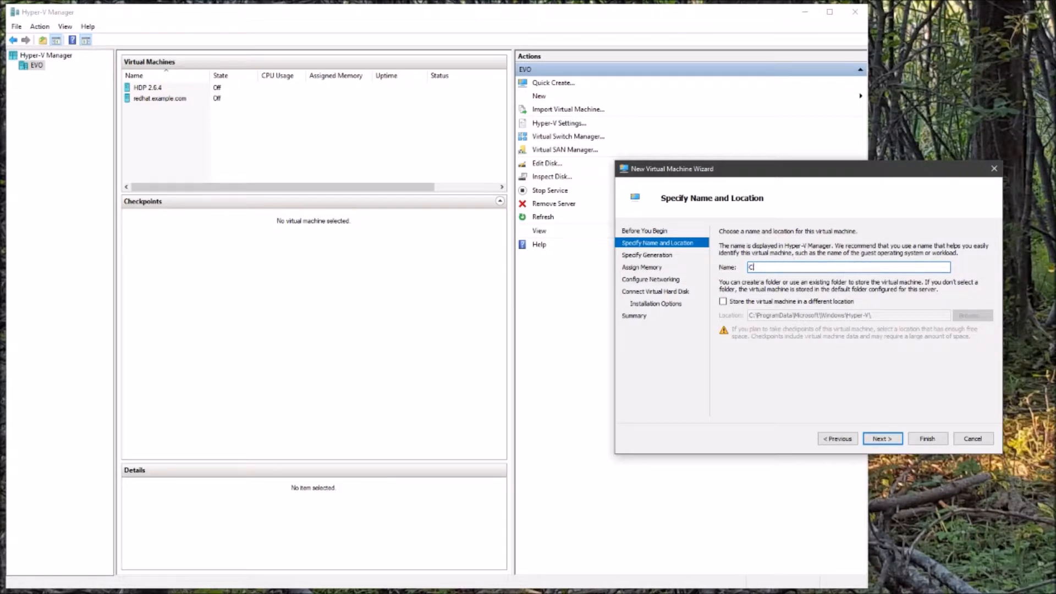
text(entOSDemo)
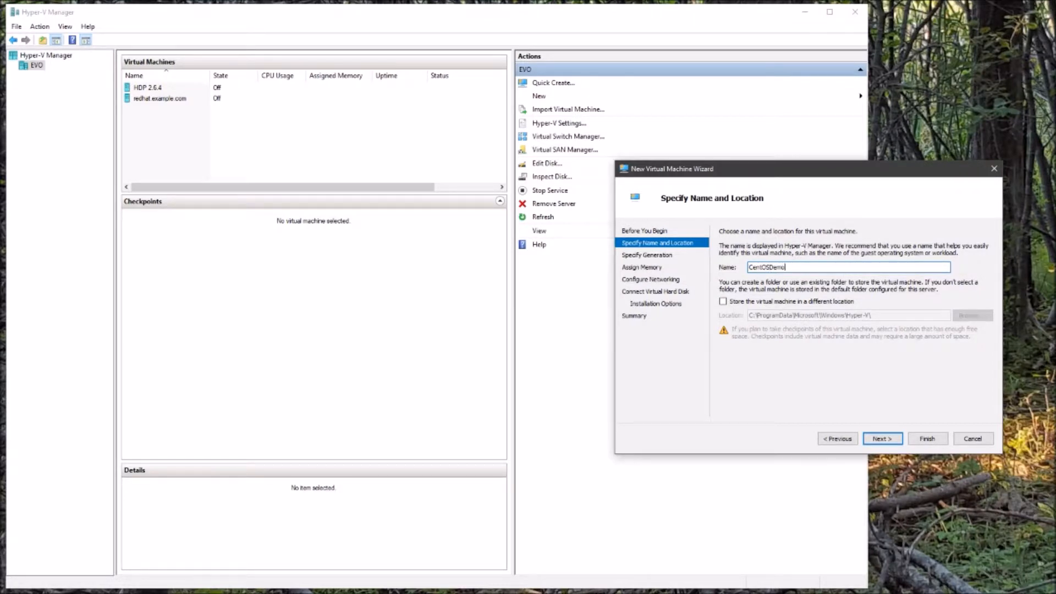
click(828, 303)
click(971, 315)
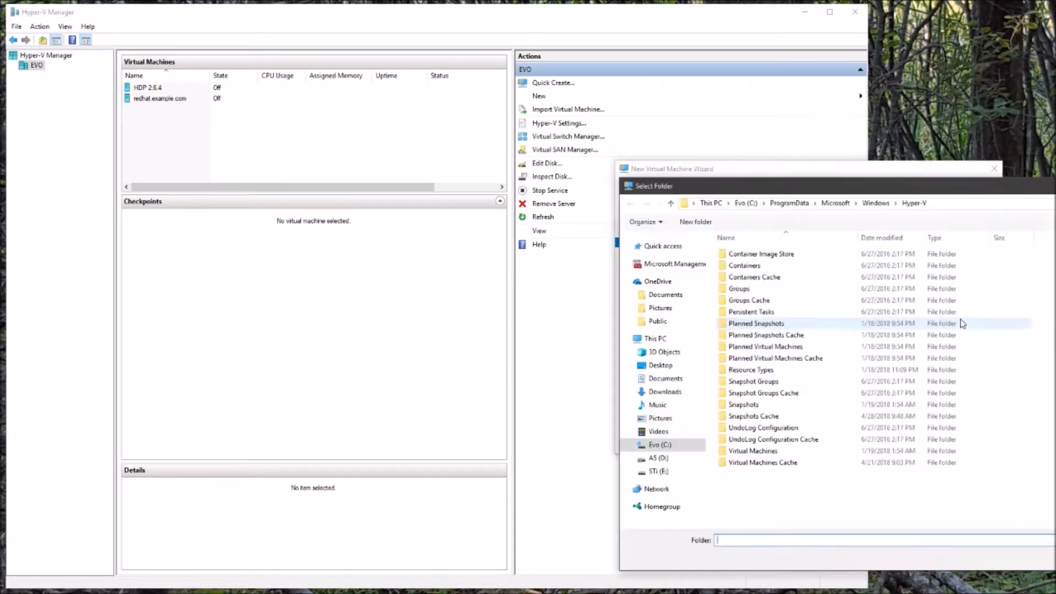
click(659, 471)
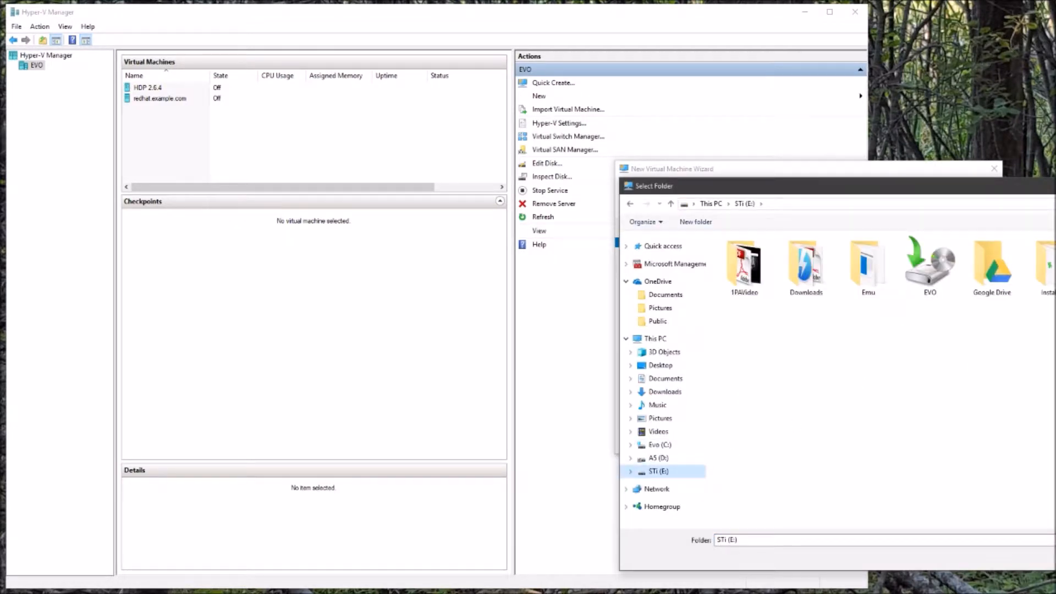
click(1055, 557)
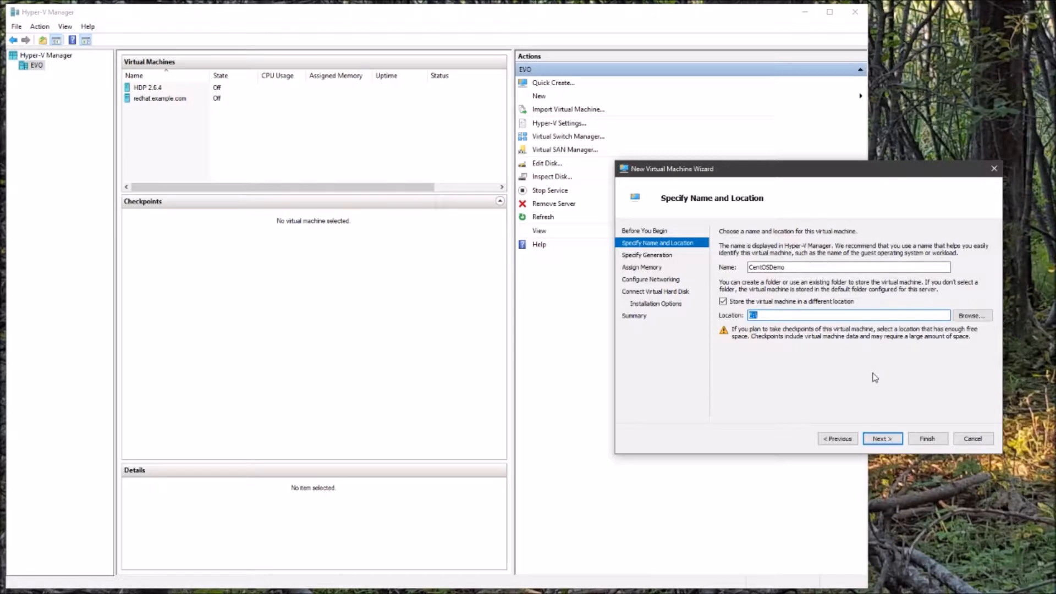
click(893, 443)
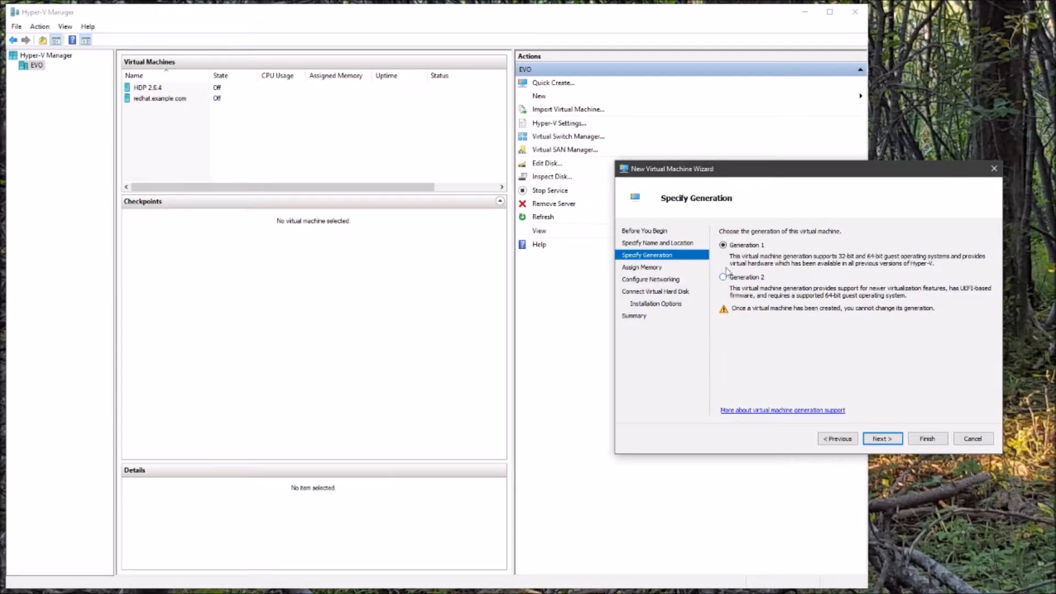
Choose Generation 2 for the CentOSDemo virtual machine.
click(766, 279)
click(876, 440)
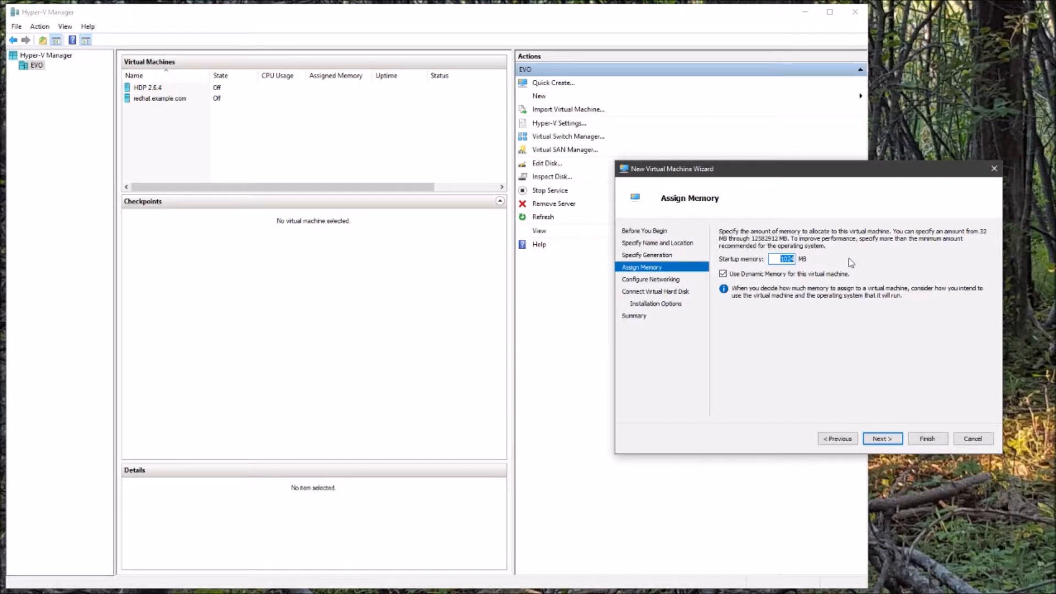
Give the VM 8192 MB startup memory, keeping Dynamic Memory enabled.
text(8192)
click(882, 438)
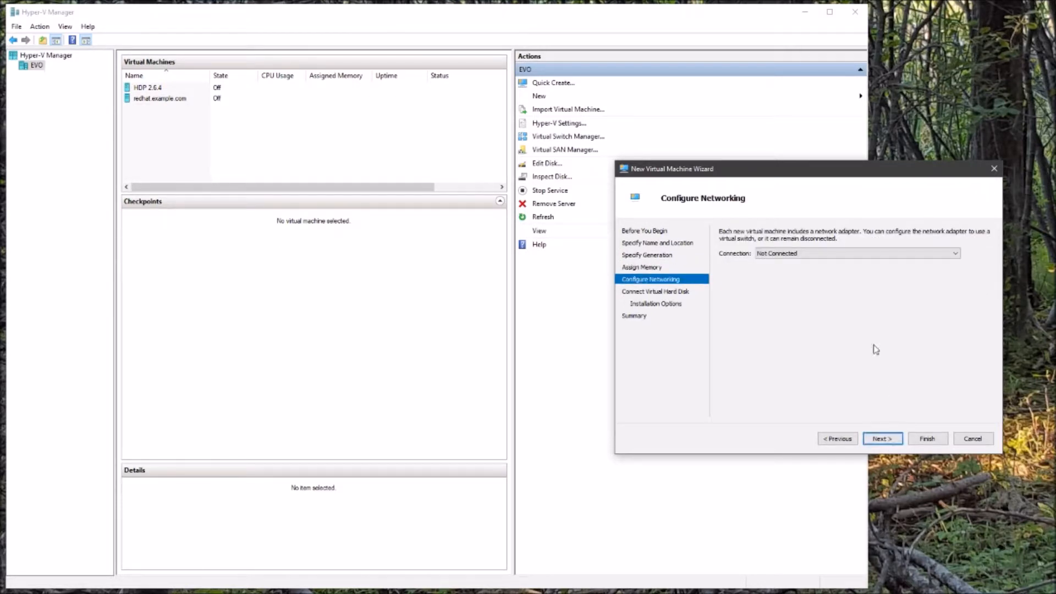
Connect the VM's network adapter to Virtual Switch.
click(835, 256)
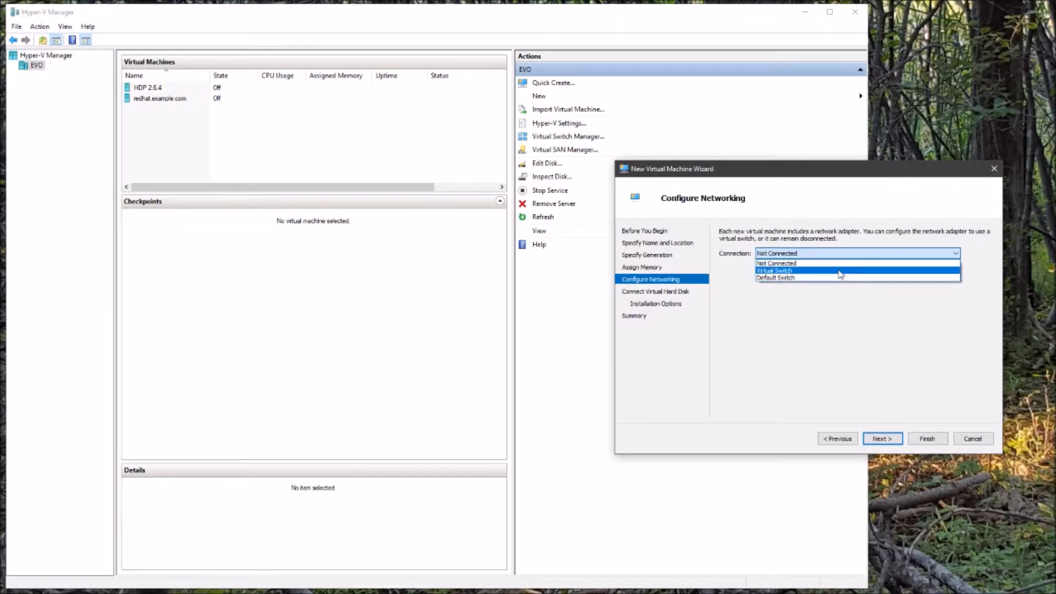
click(840, 271)
click(882, 439)
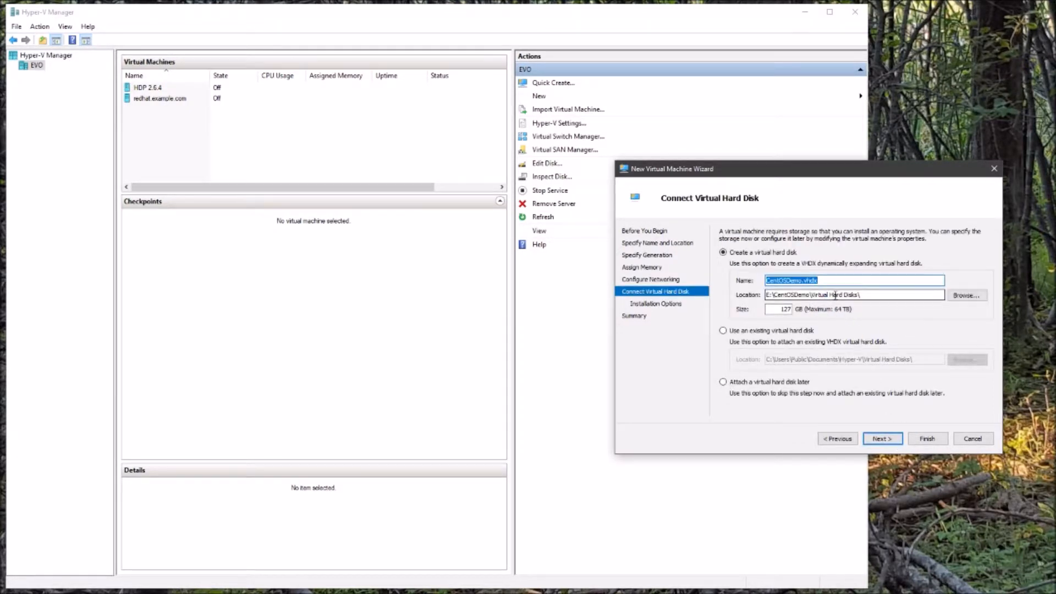
Create the VM's virtual hard disk at E:\ with a size of 30 GB.
drag(874, 296, 776, 293)
key(BackSpace)
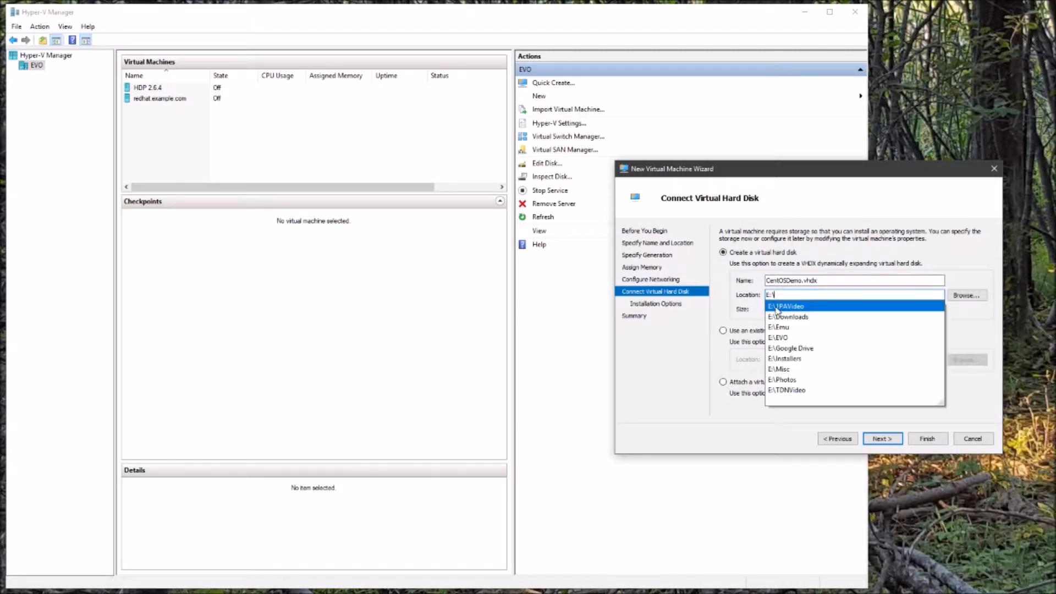
click(726, 295)
double_click(783, 309)
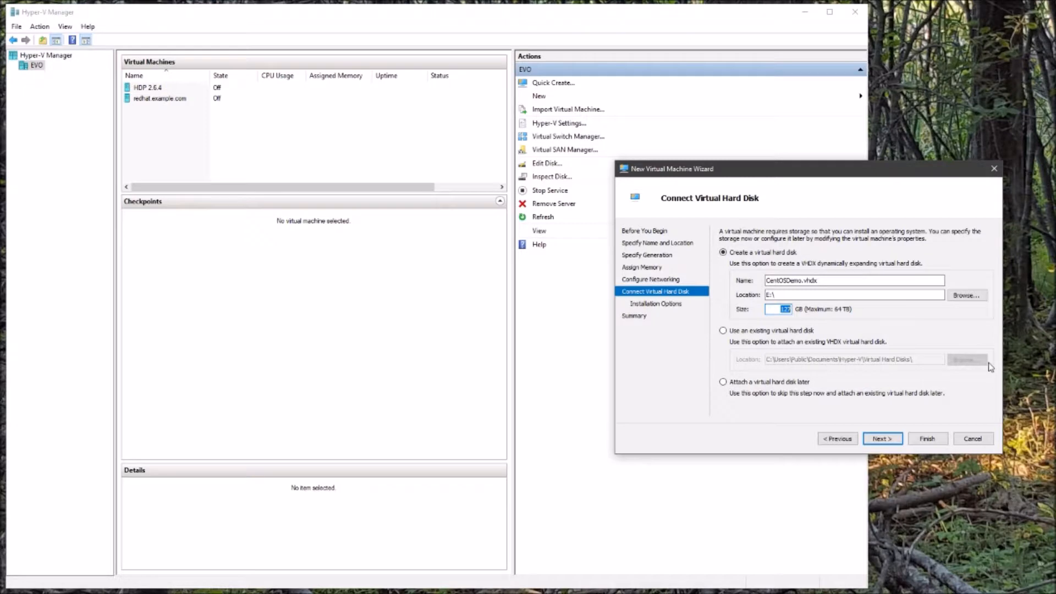
text(30)
click(881, 440)
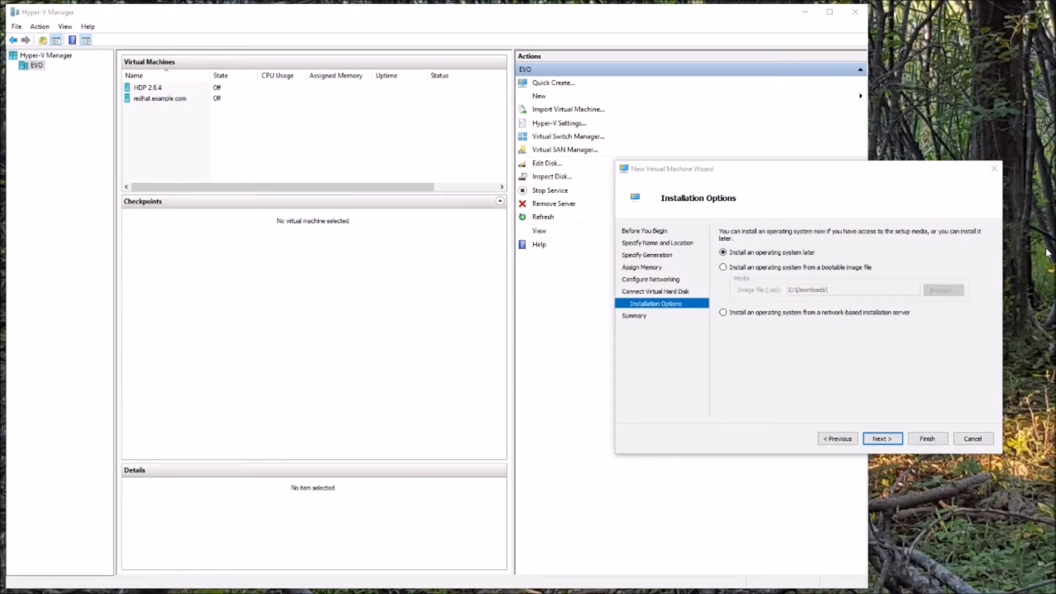
Choose installing from a bootable image file and browse to the CentOS download folder.
click(818, 272)
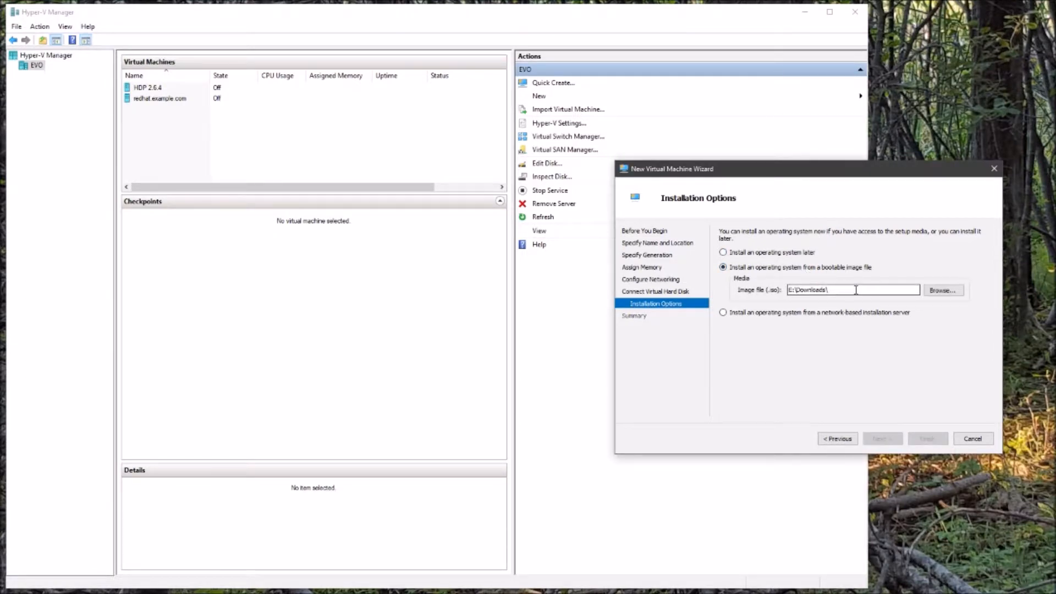
text(C)
key(Down)
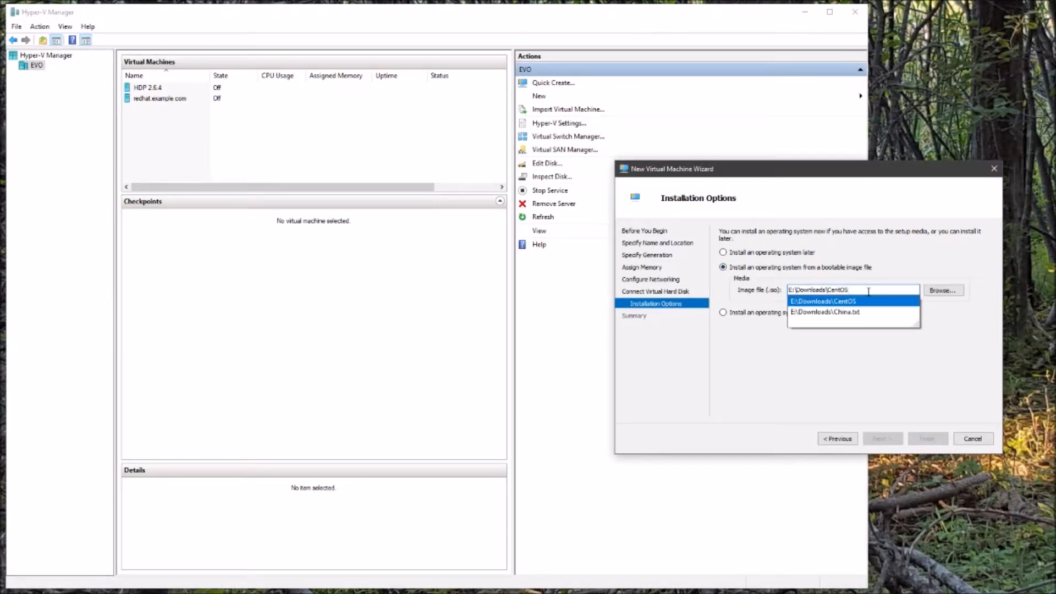
click(943, 290)
Use CentOS-7-x86_64-Minimal-1708.iso as the install image and proceed to the summary.
click(943, 290)
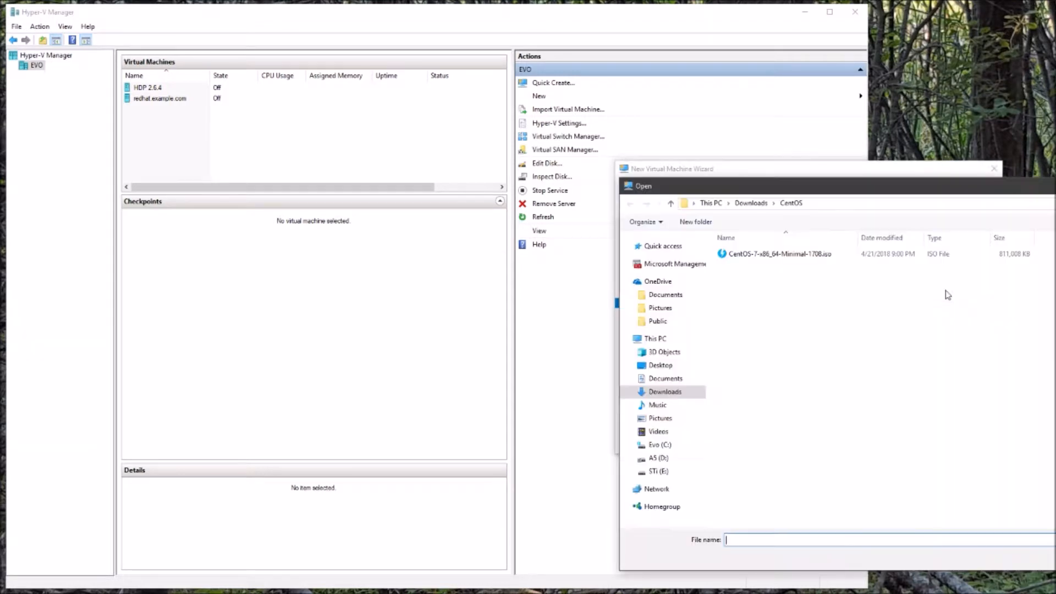
click(804, 260)
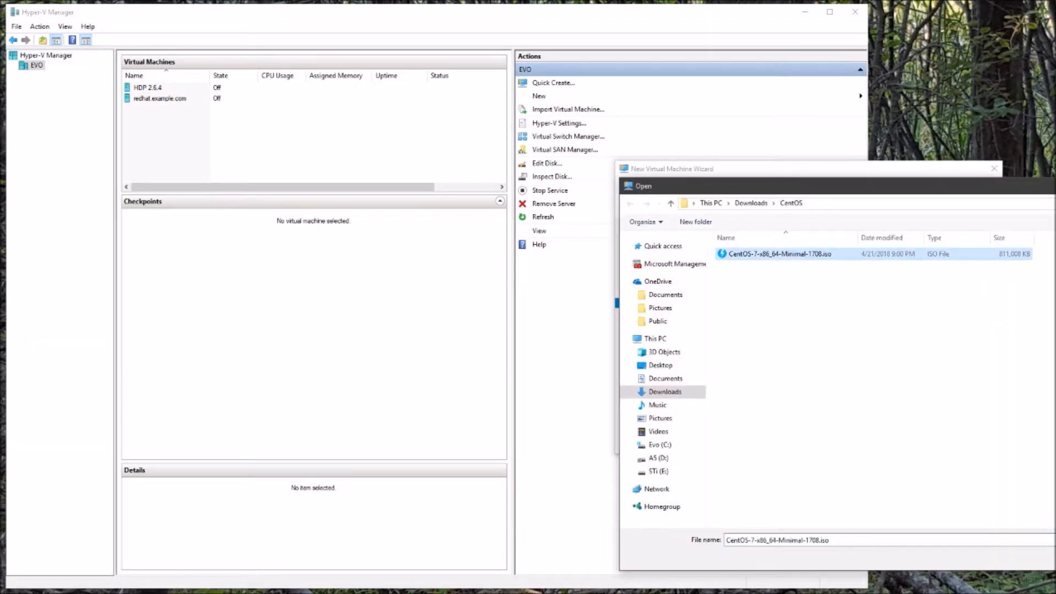
key(Return)
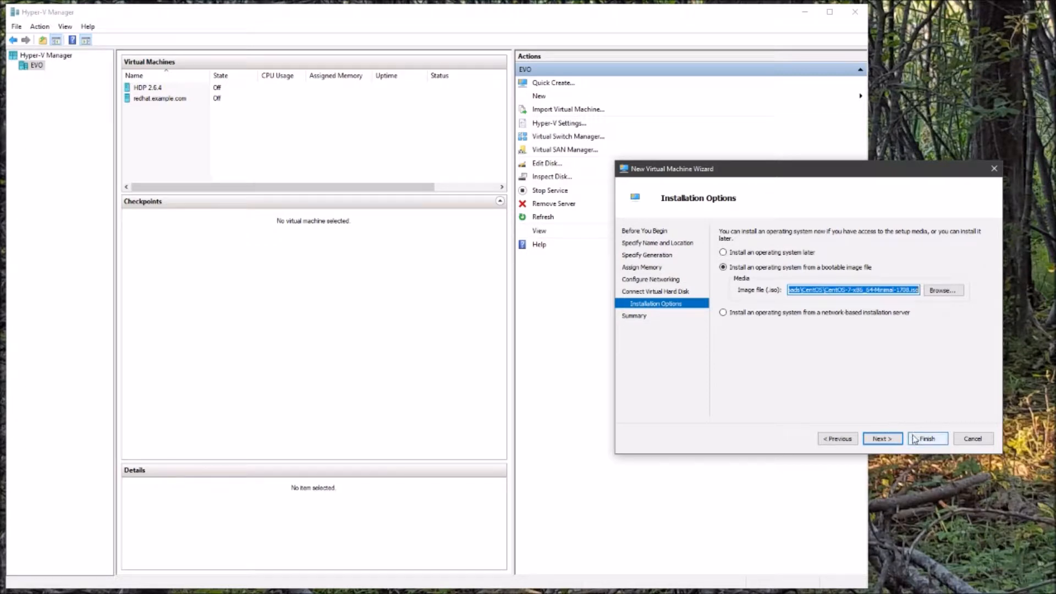
click(886, 440)
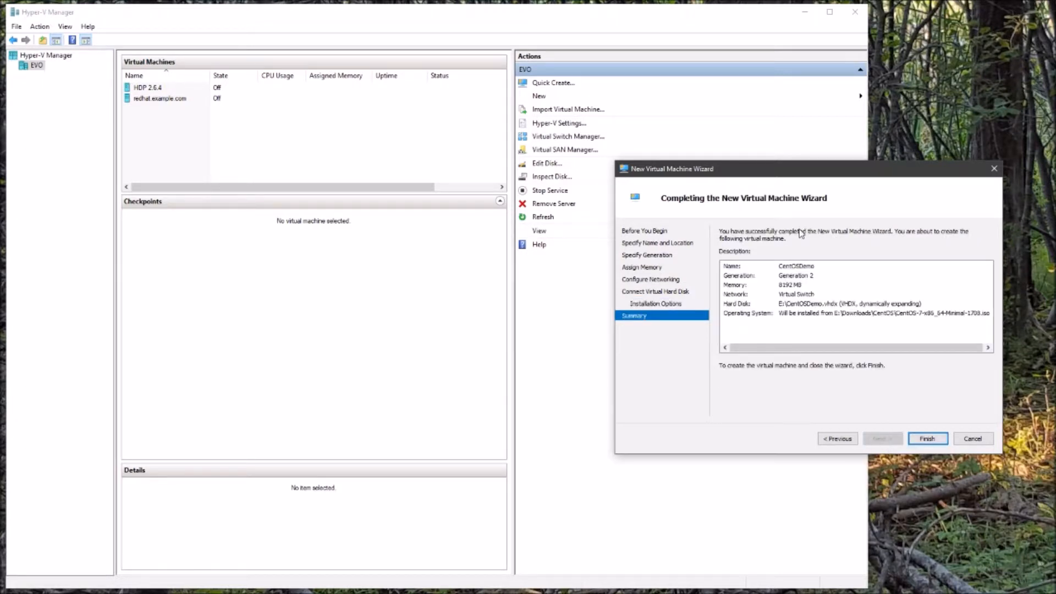
Review the hard disk, operating system and name in the summary, then create CentOSDemo.
click(894, 305)
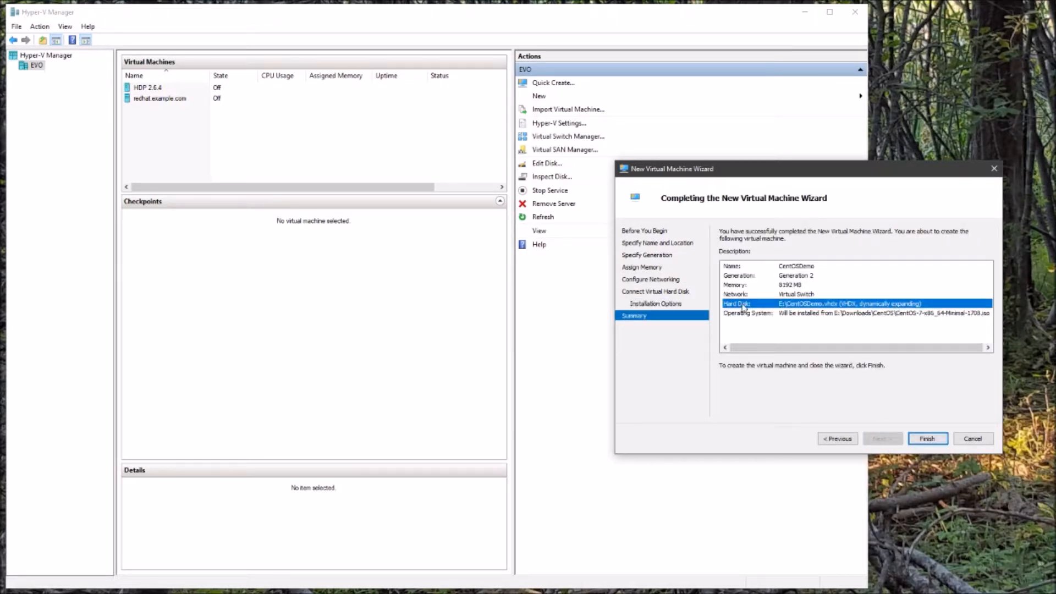
click(833, 315)
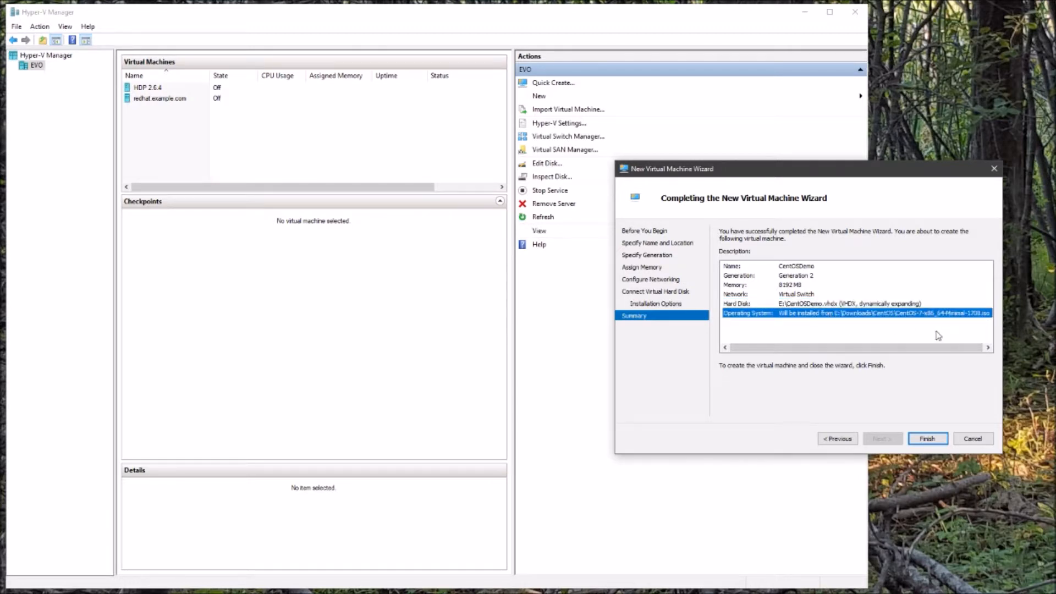
click(807, 266)
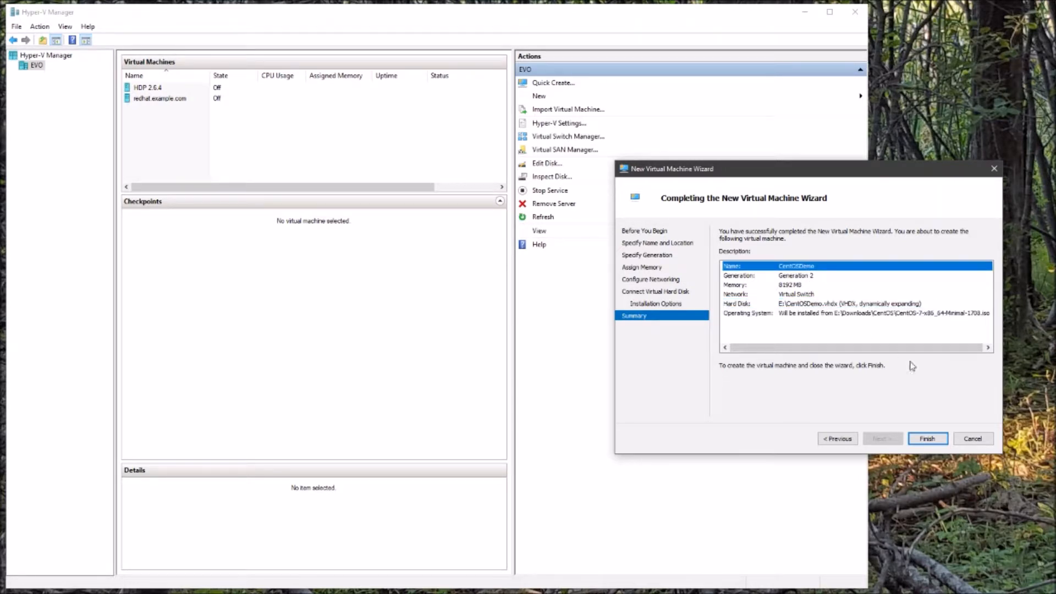
click(928, 439)
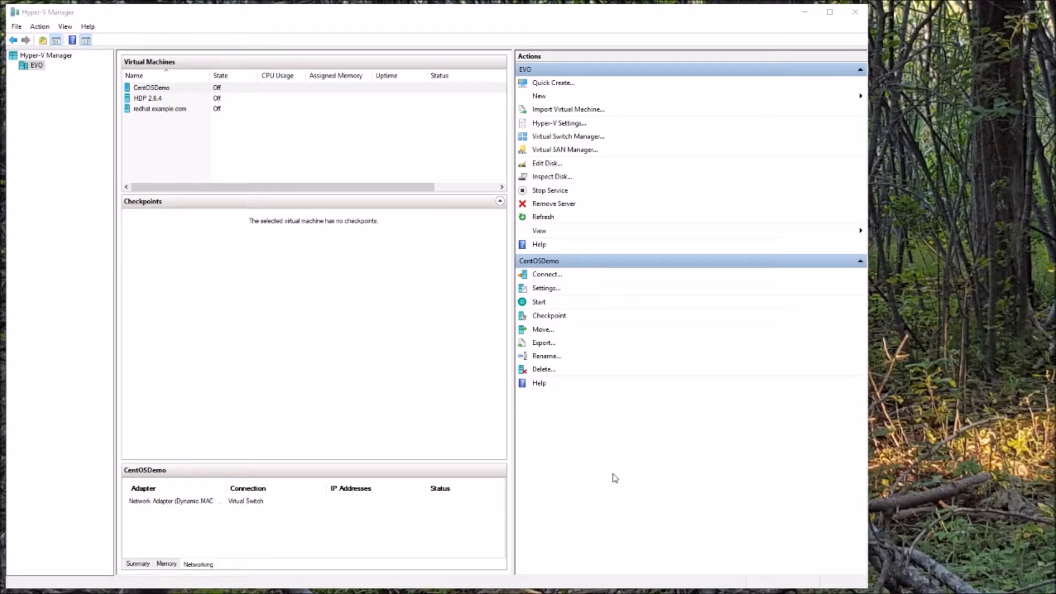
Select CentOSDemo in the virtual machine list and open its Settings.
click(196, 90)
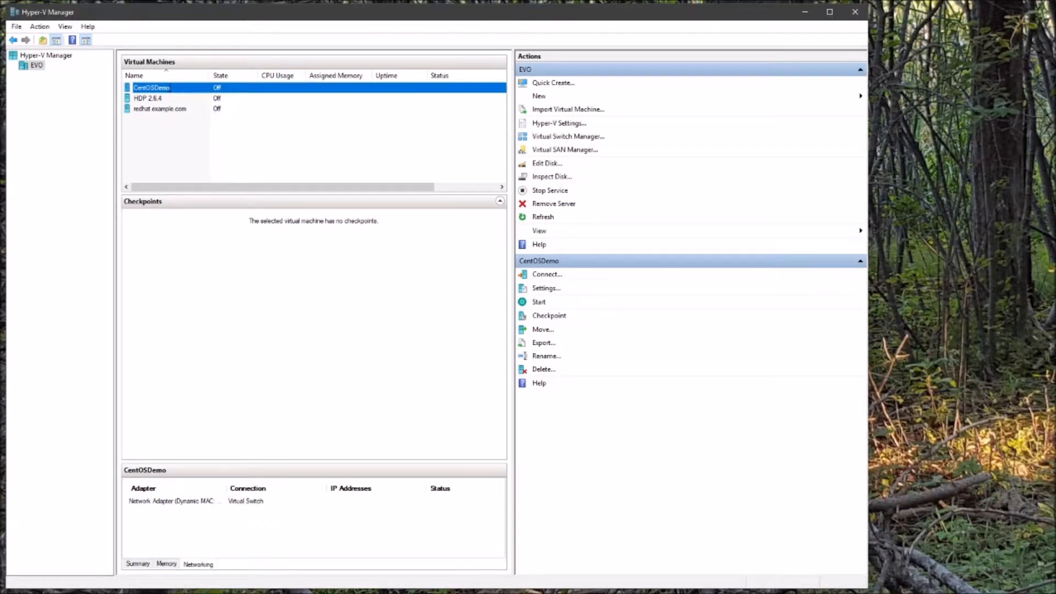
click(197, 133)
click(212, 92)
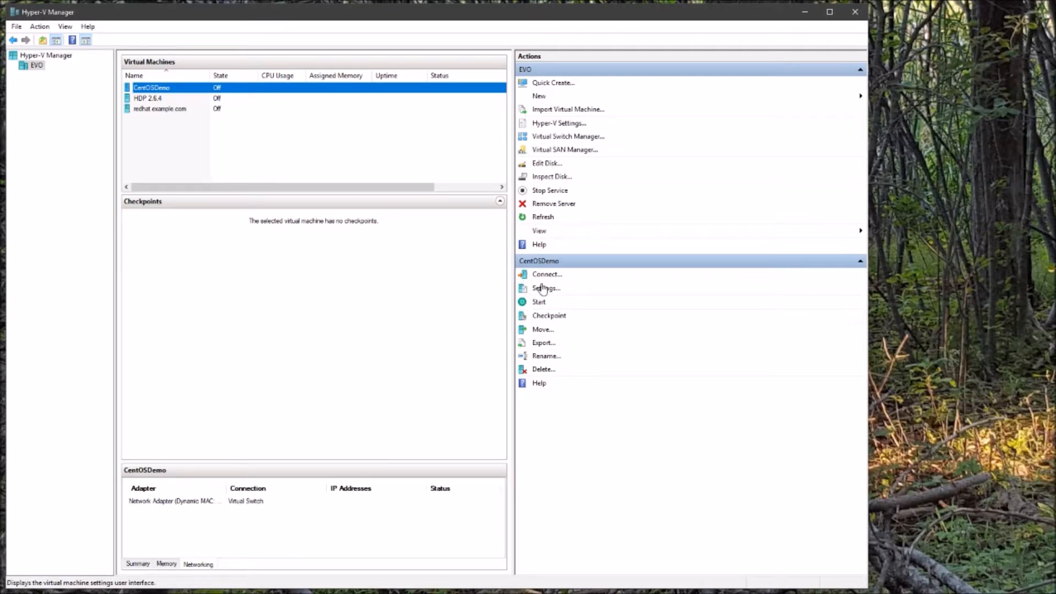
click(546, 288)
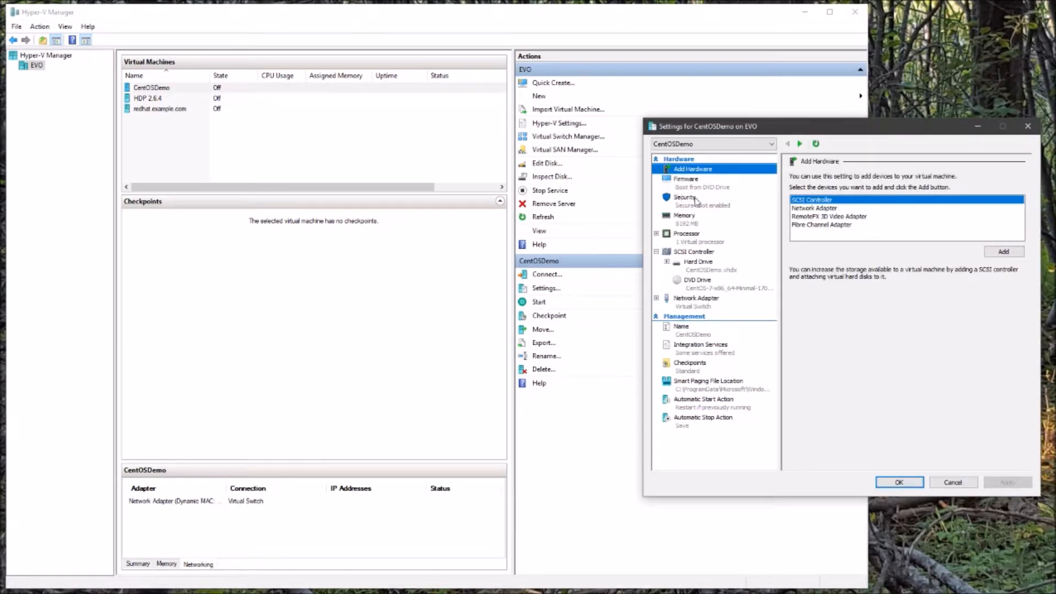
Uncheck Enable Secure Boot under Security for CentOSDemo, then apply and close the settings.
click(750, 199)
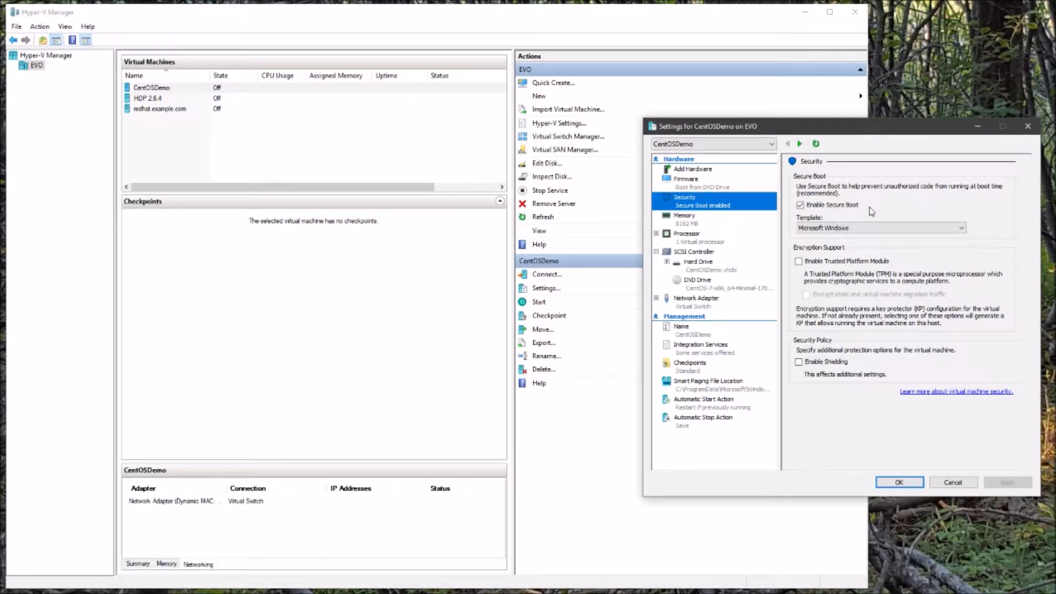
click(801, 206)
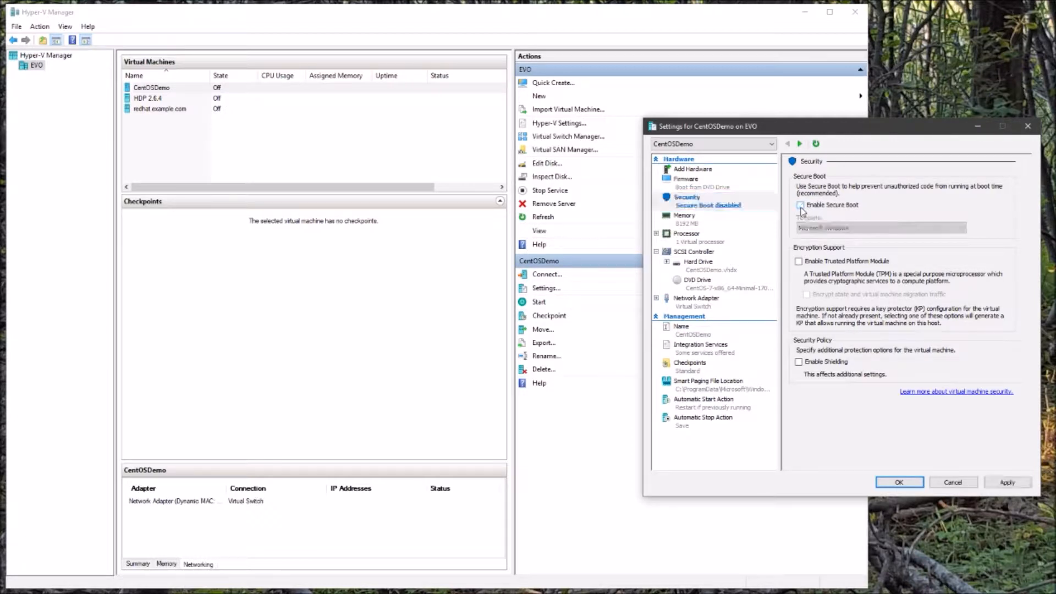
click(1007, 482)
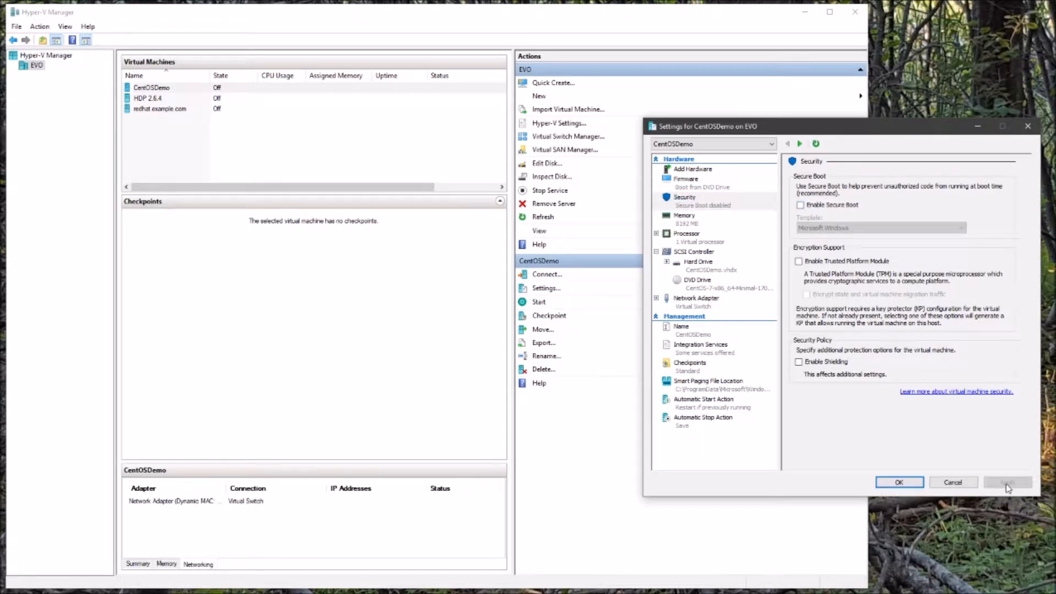
click(878, 486)
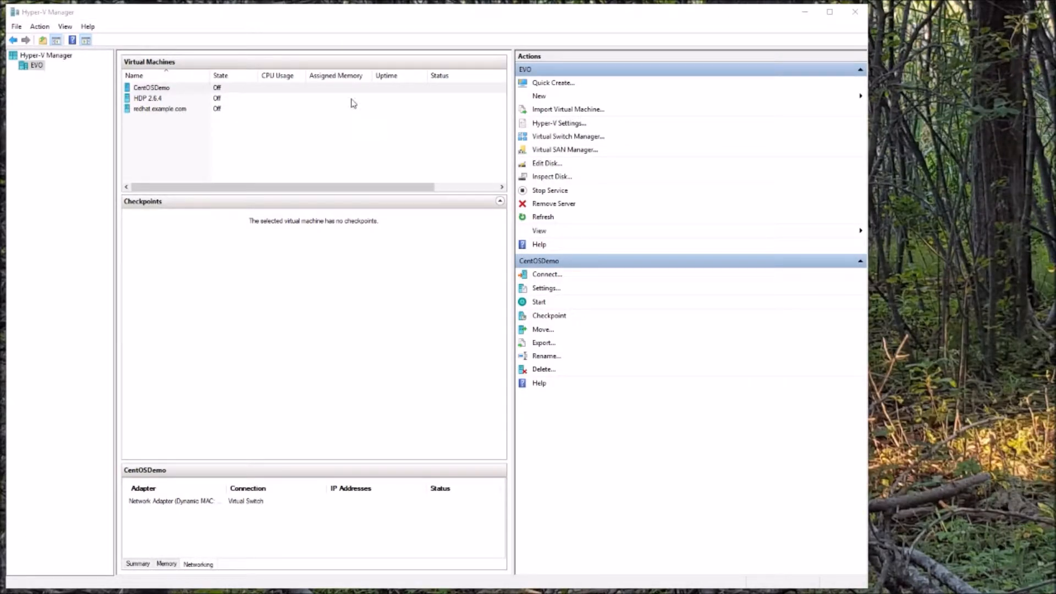
Select the CentOSDemo virtual machine and start it.
click(230, 93)
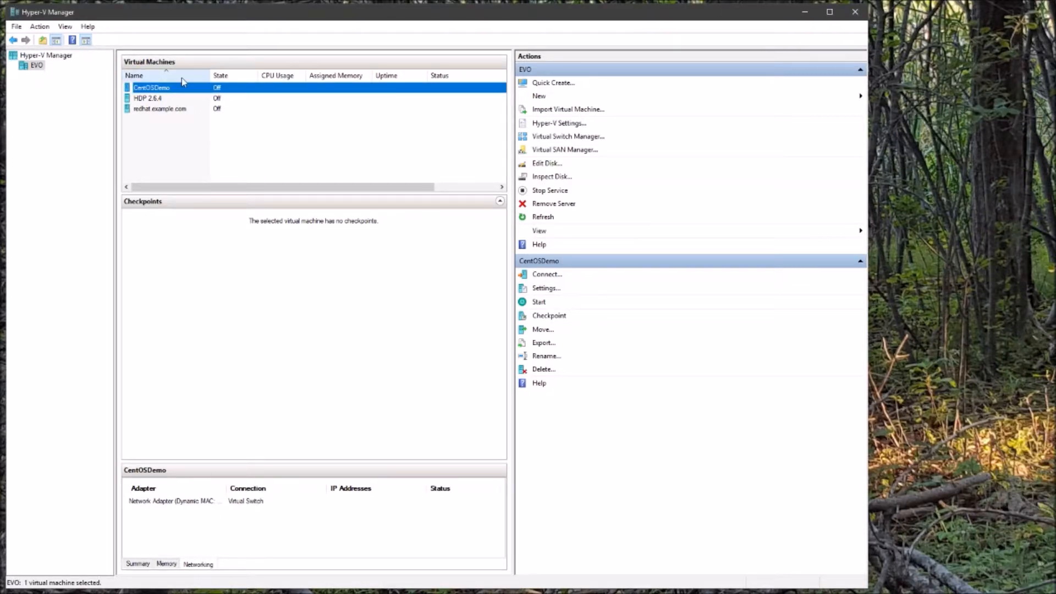
click(539, 303)
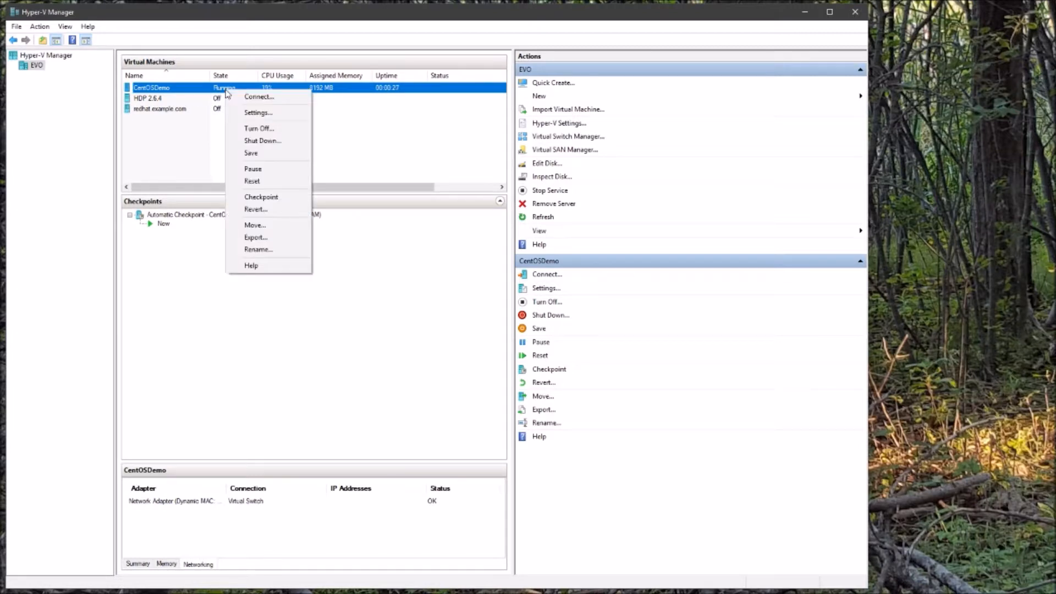
Connect to CentOSDemo's console and boot the 'Install CentOS 7' menu entry.
click(261, 99)
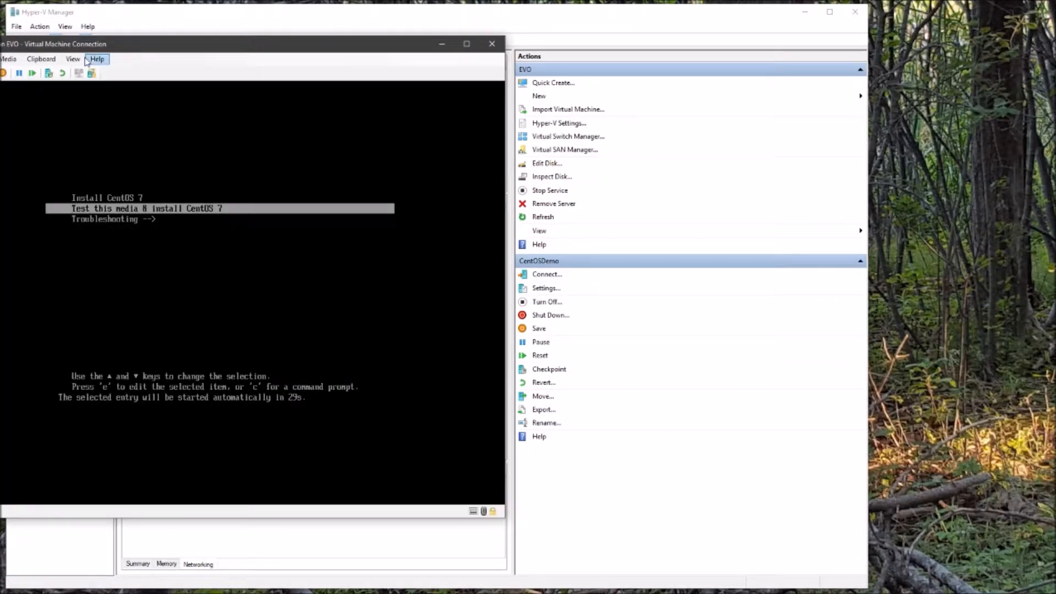
drag(287, 48, 580, 80)
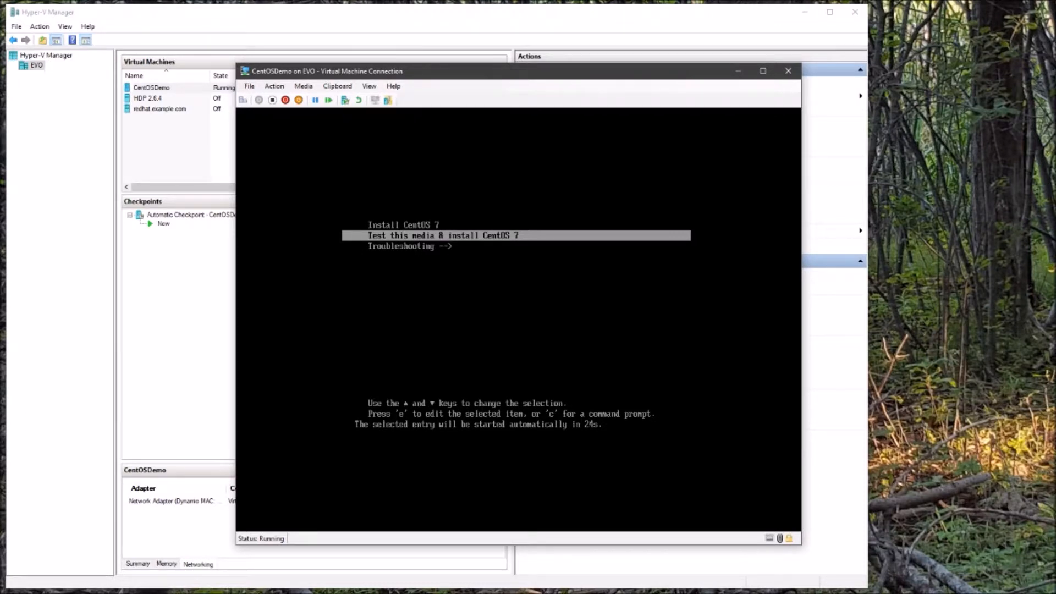
key(Up)
key(Down)
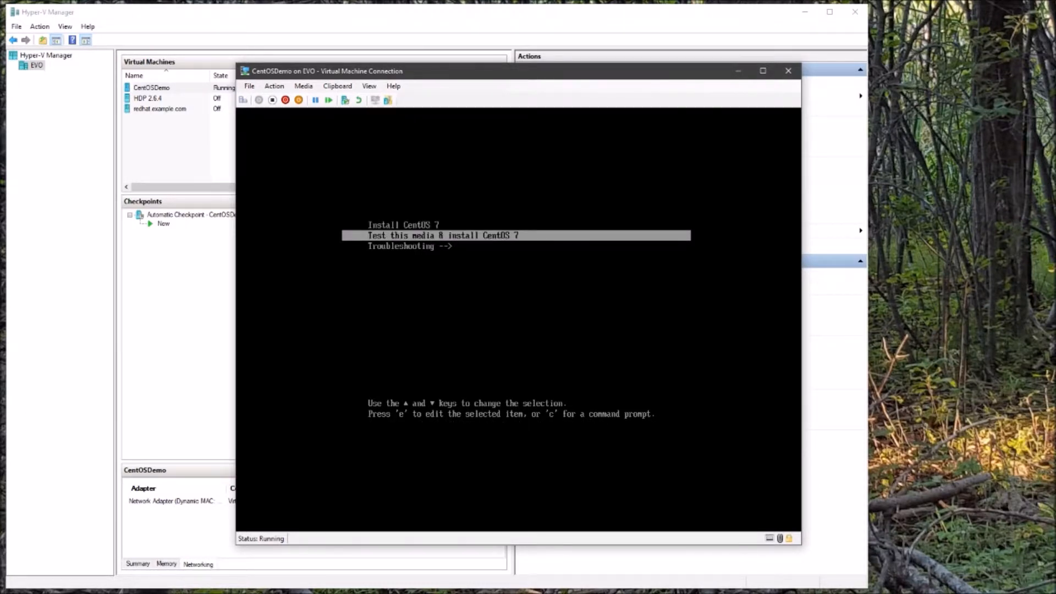
key(Up)
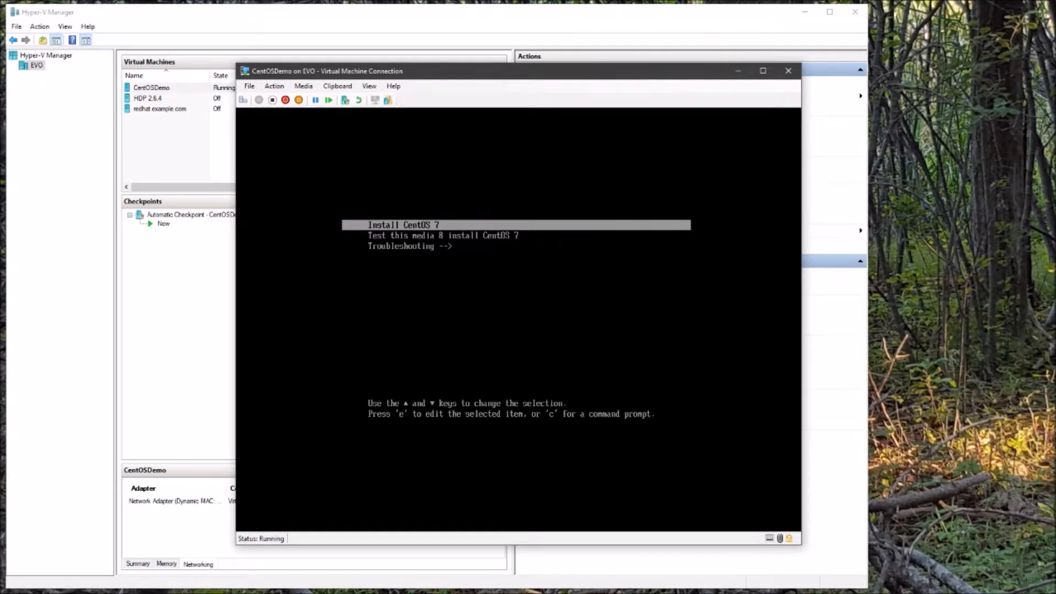
key(Down)
key(Up)
key(Return)
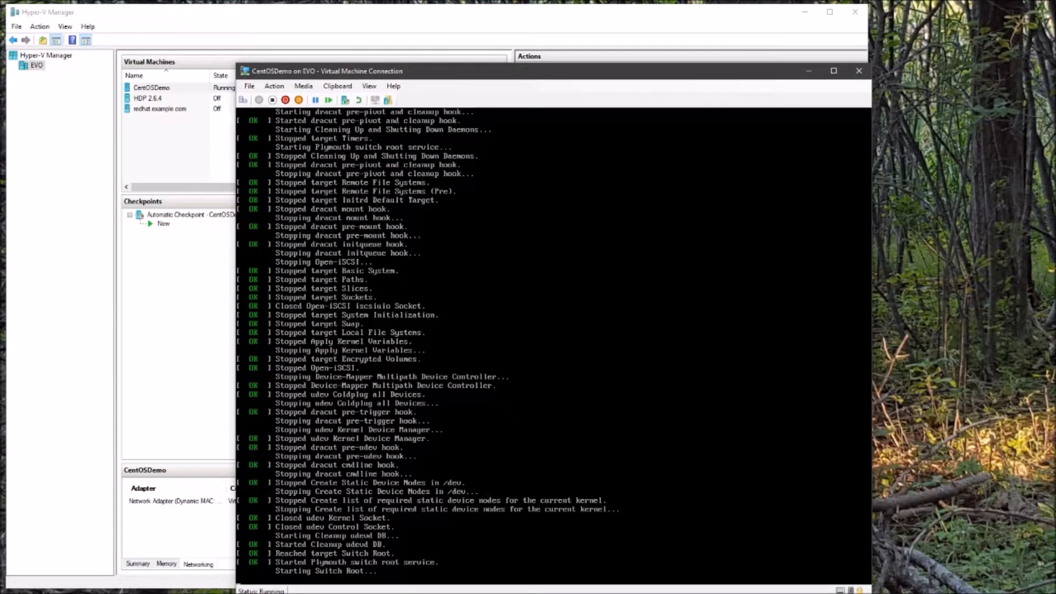
drag(706, 74, 693, 51)
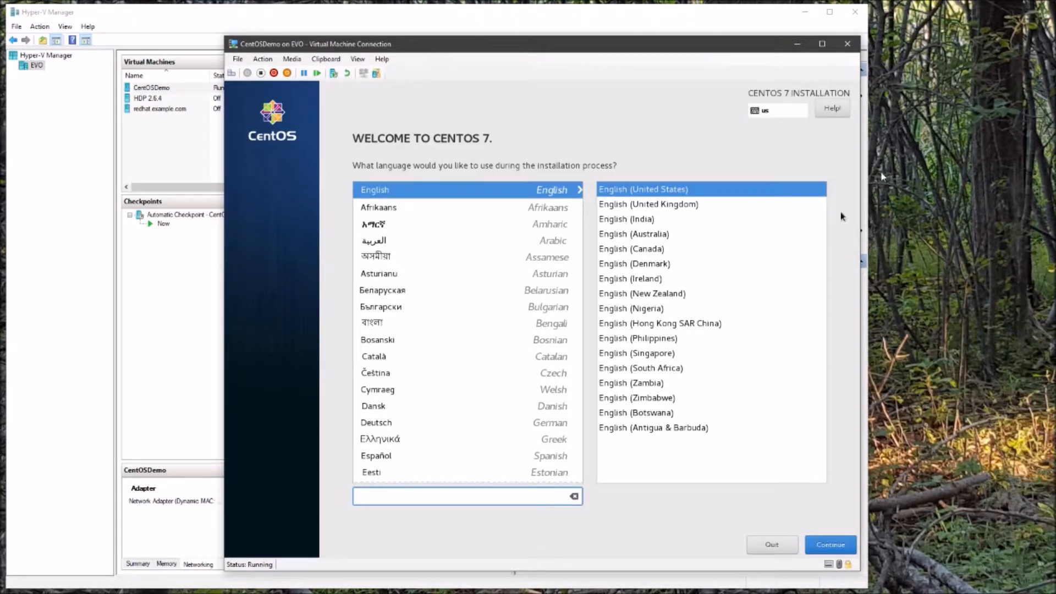
Pick English (Canada) as the installer language, then go to Date & Time.
click(656, 251)
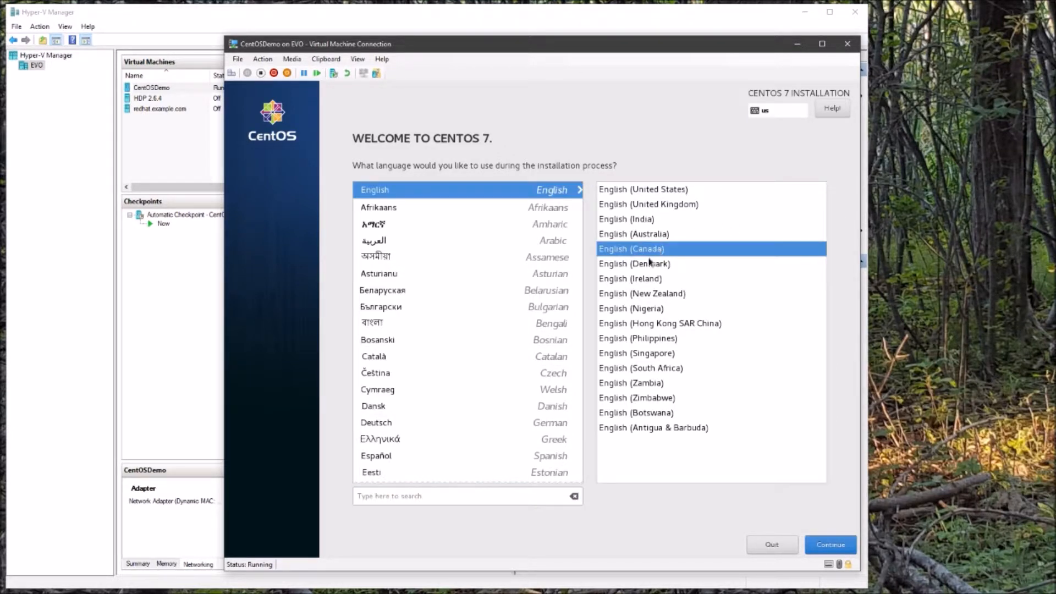
click(500, 497)
text(e)
key(BackSpace)
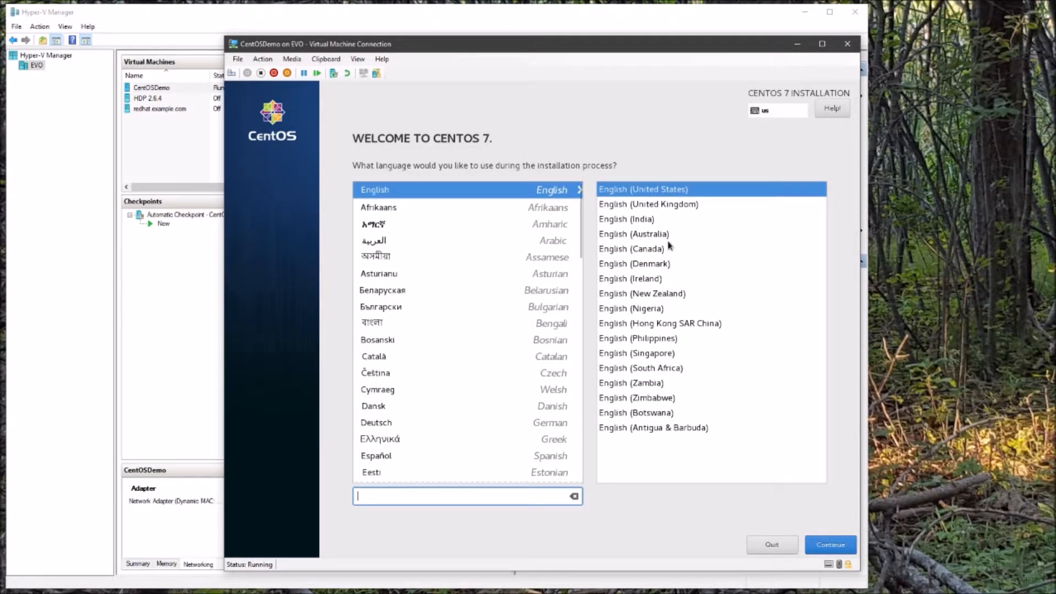
click(660, 250)
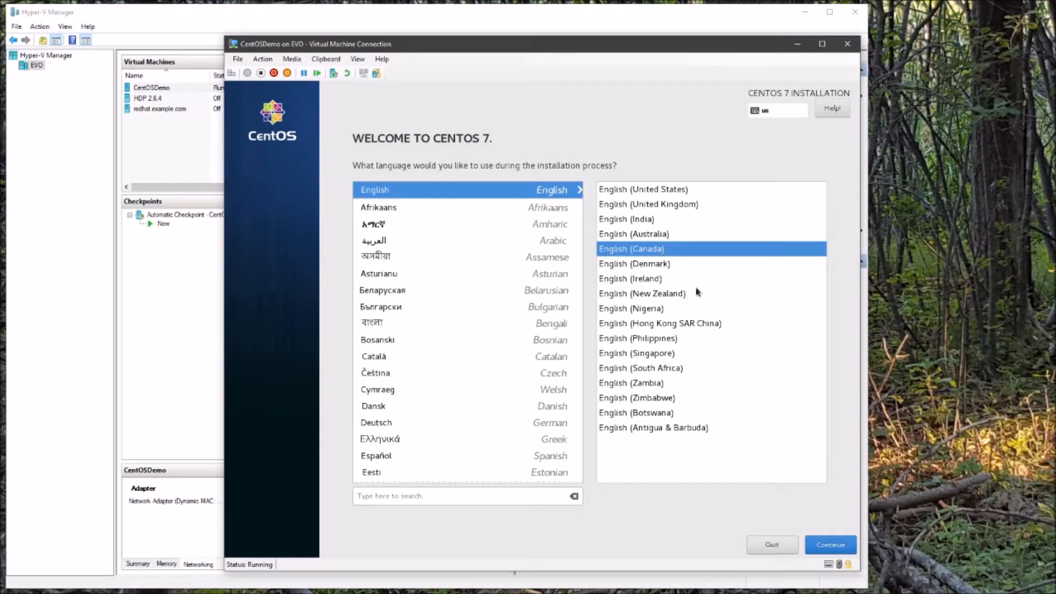
click(837, 543)
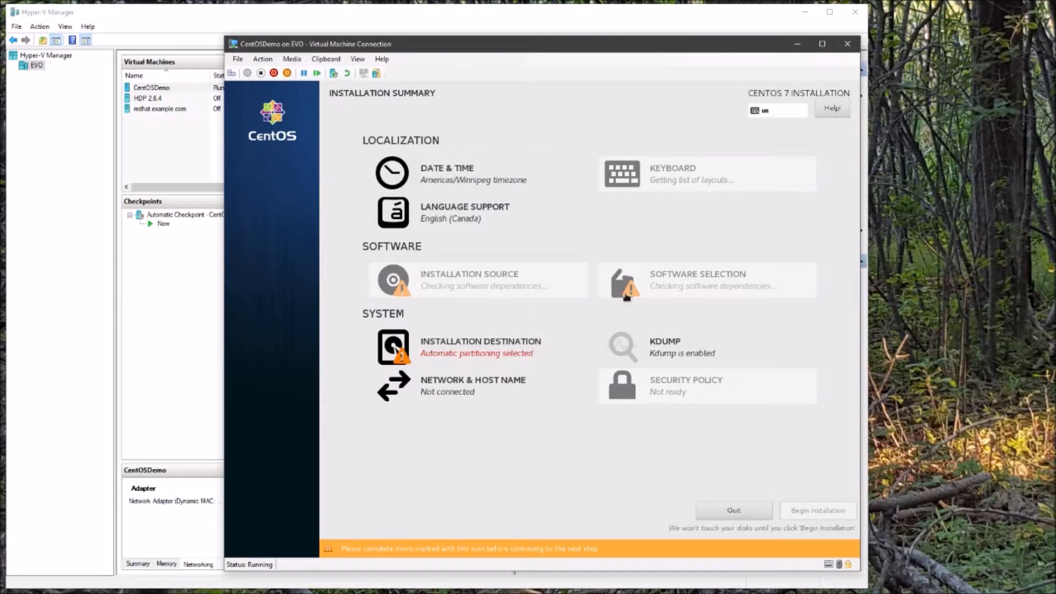
mouse_move(626, 298)
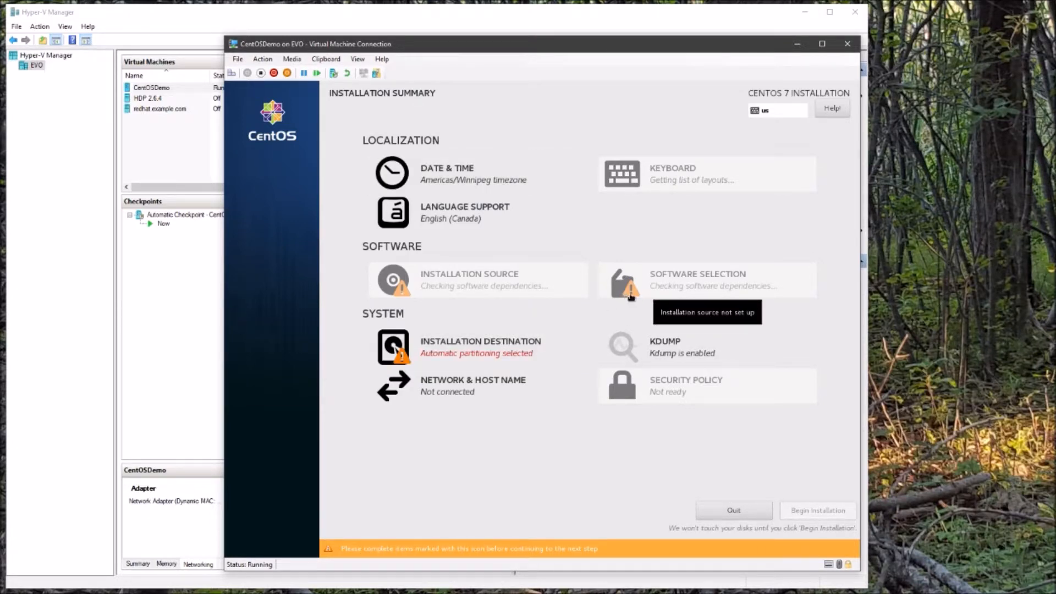
click(474, 181)
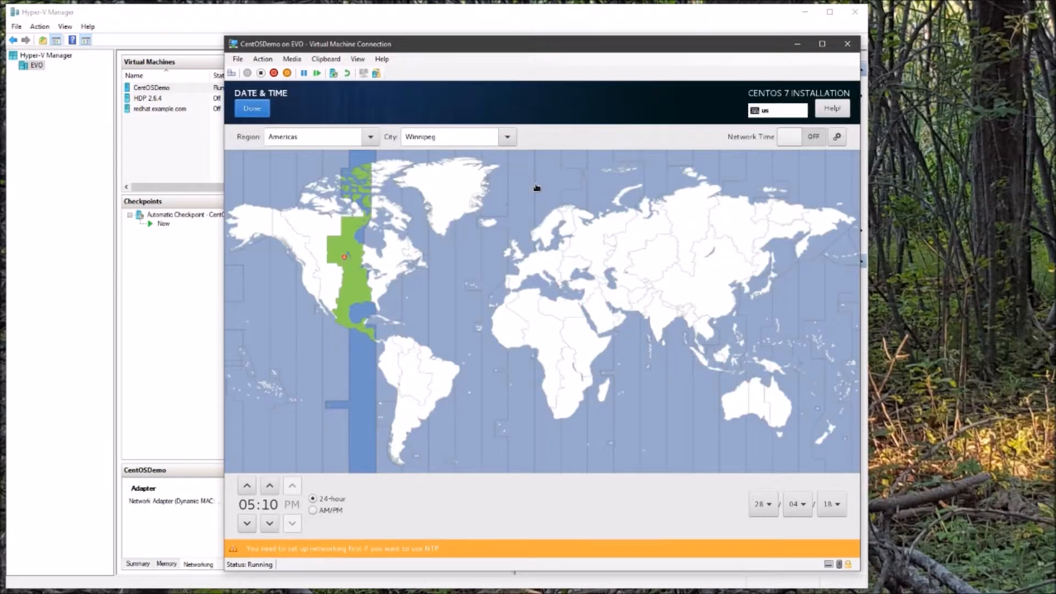
Set the timezone to Americas/Toronto, advance the clock's hour, and confirm.
click(392, 258)
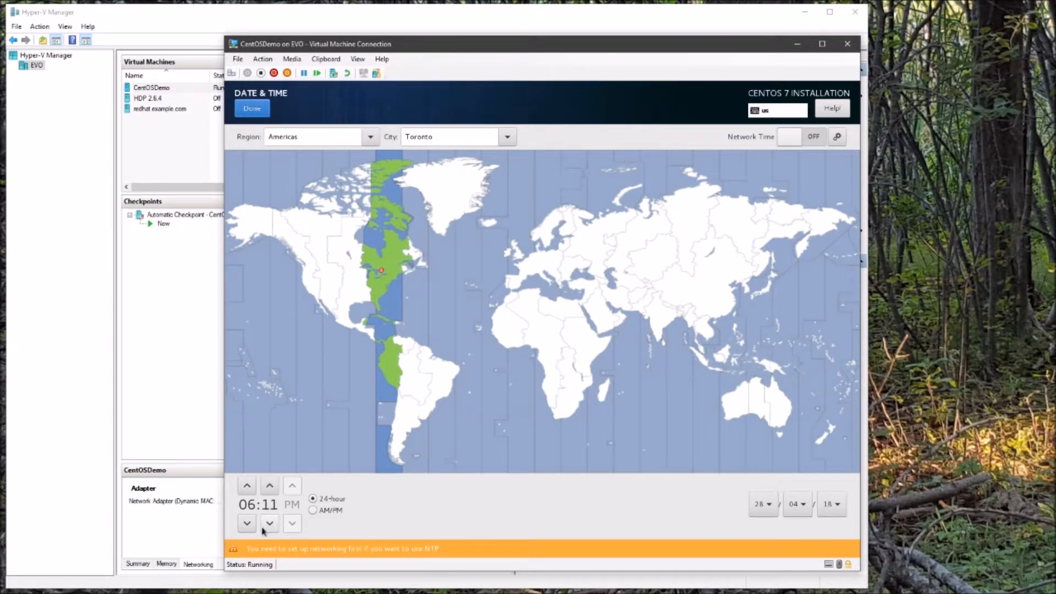
click(250, 488)
click(253, 494)
click(253, 494)
click(252, 494)
click(261, 114)
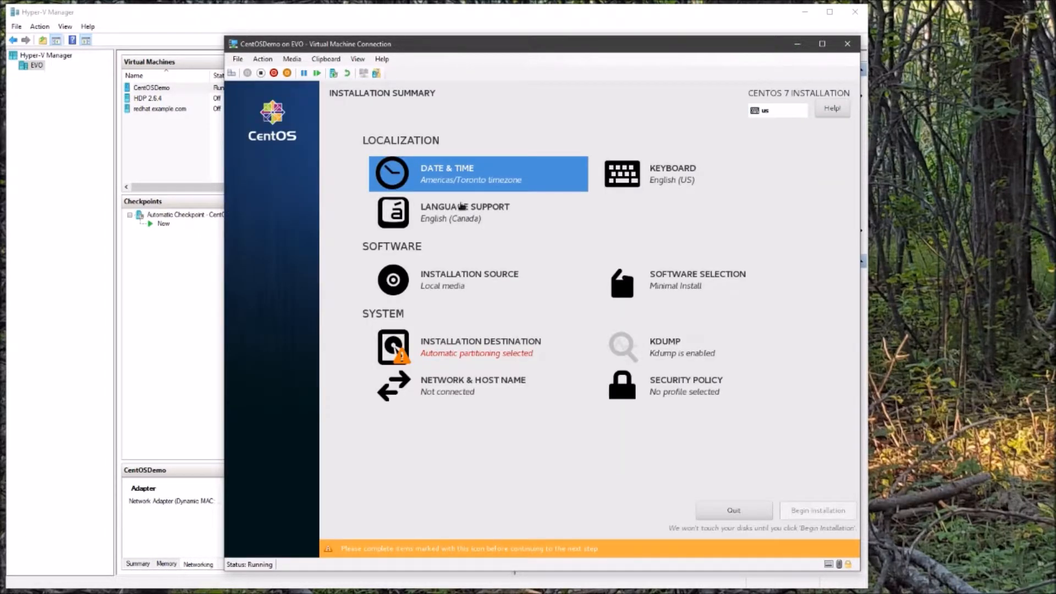
click(636, 192)
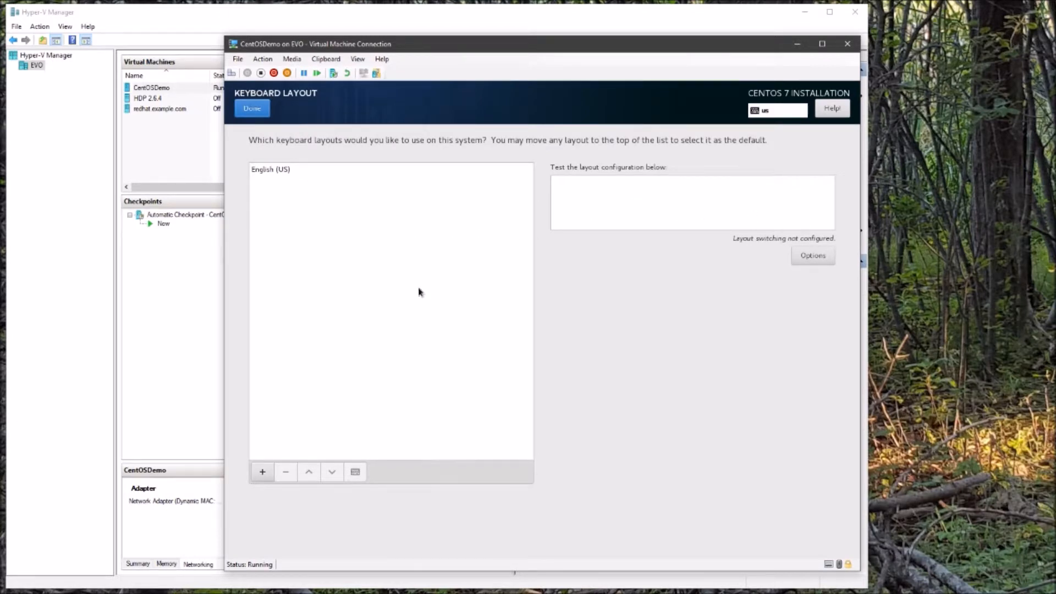
click(264, 117)
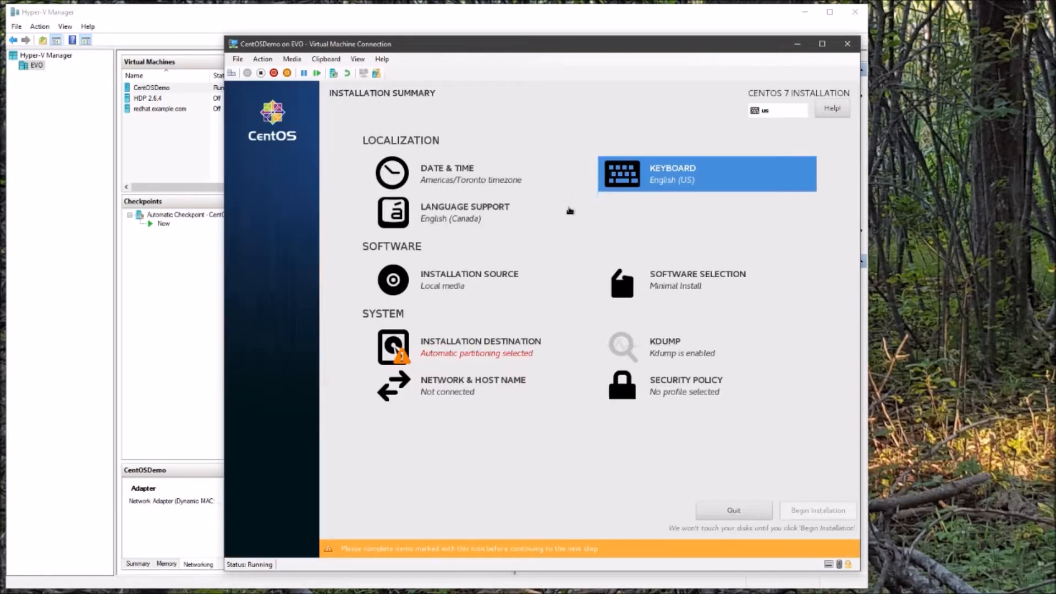
click(530, 224)
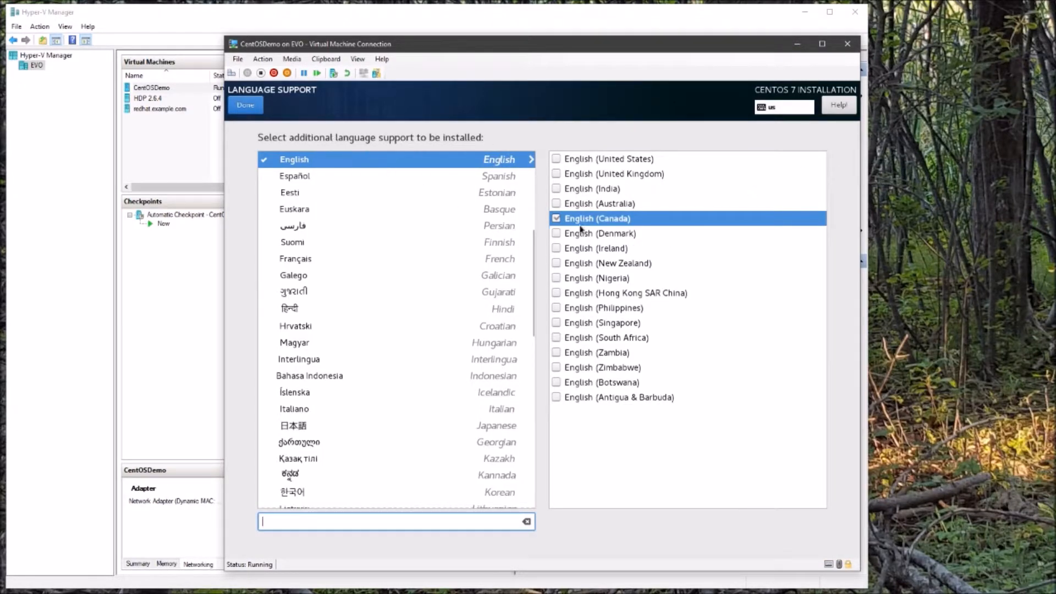
click(256, 108)
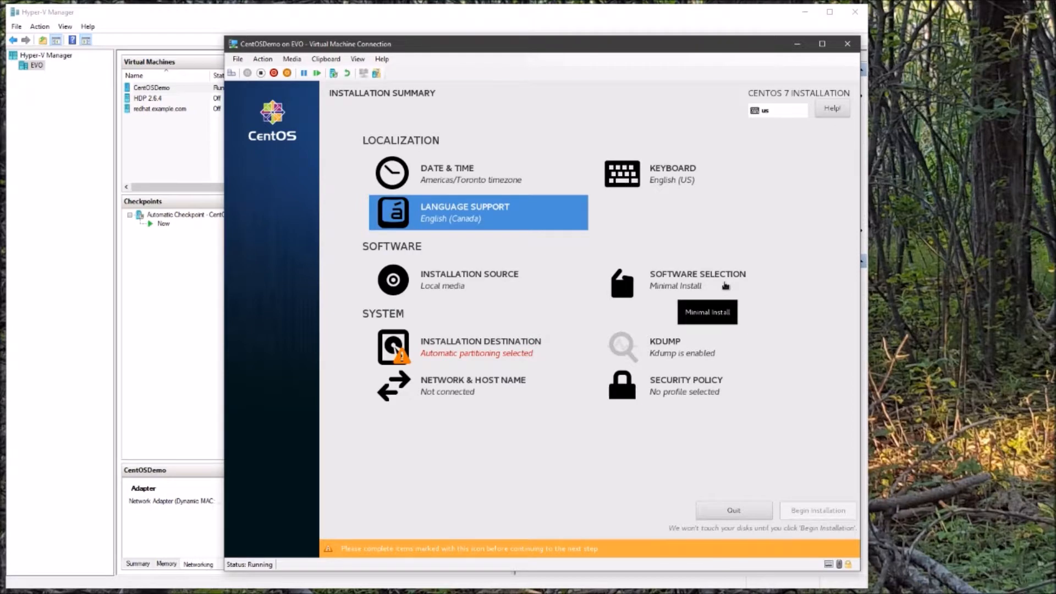
click(725, 285)
click(298, 166)
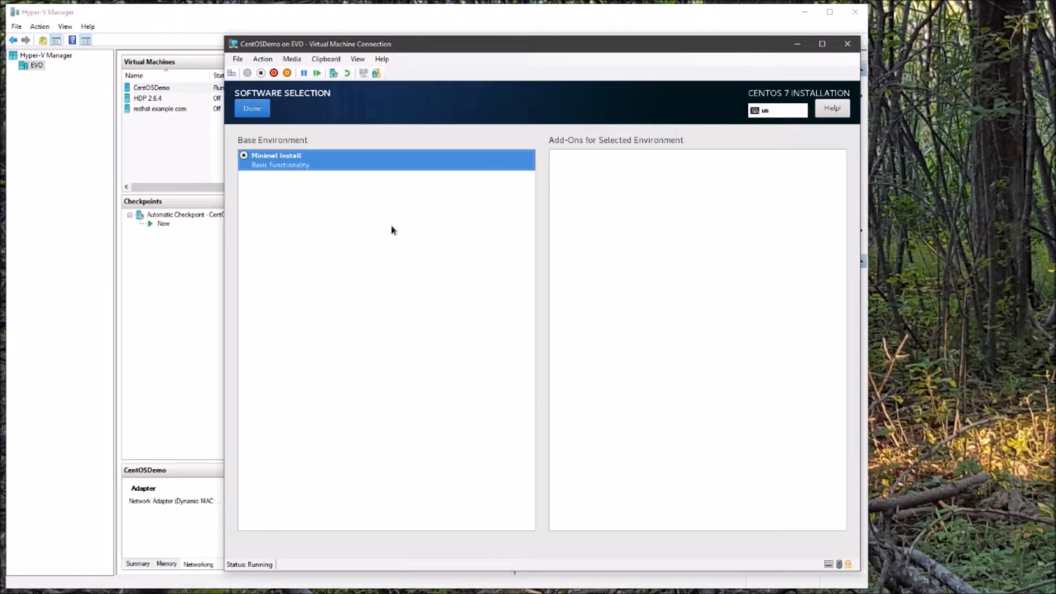
click(253, 110)
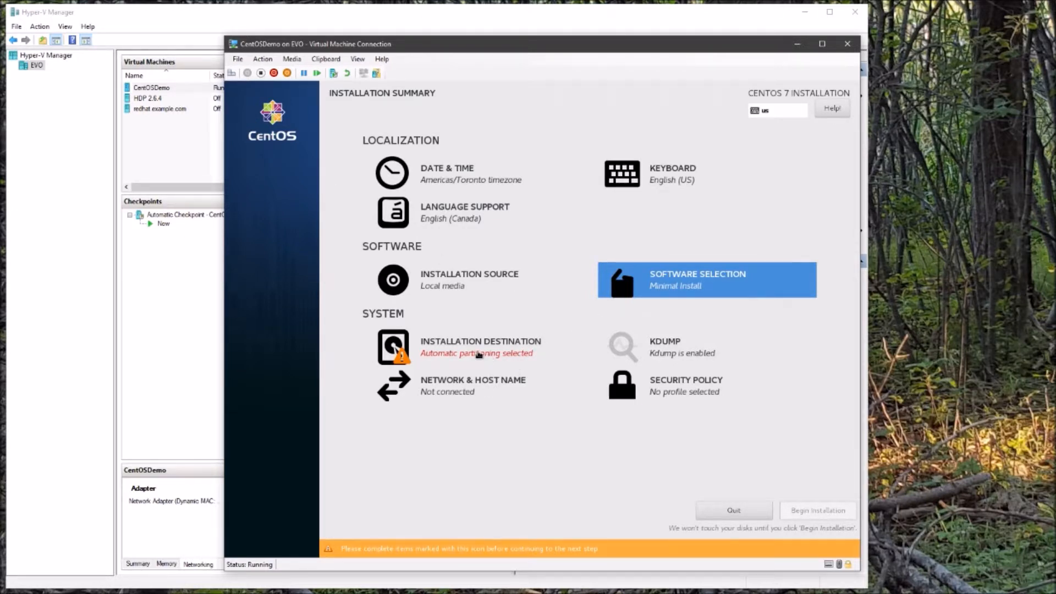
Select the 30 GiB Msft Virtual Disk with automatic partitioning as installation destination.
click(479, 355)
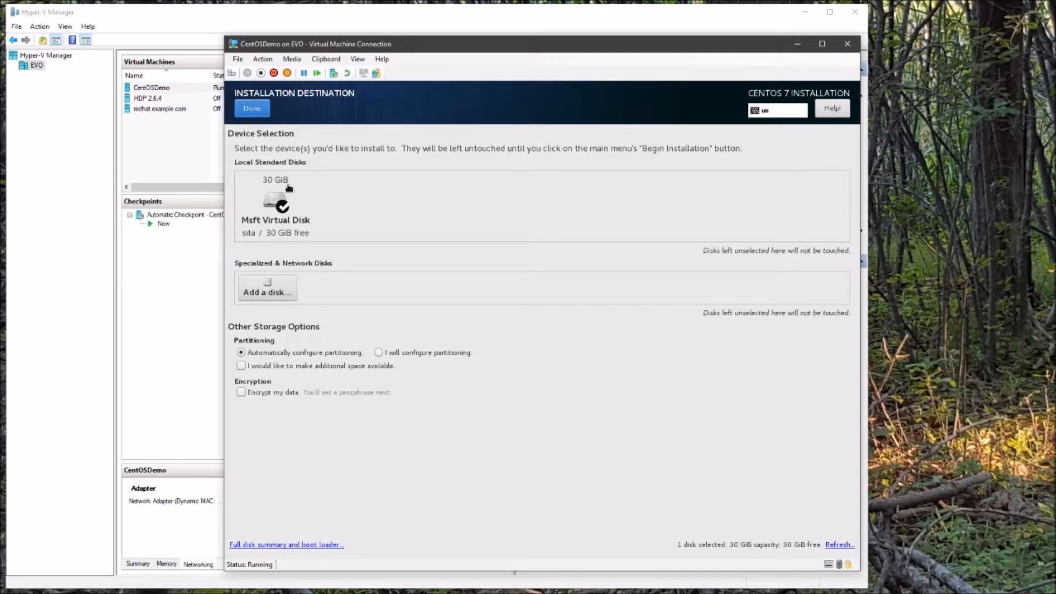
click(255, 108)
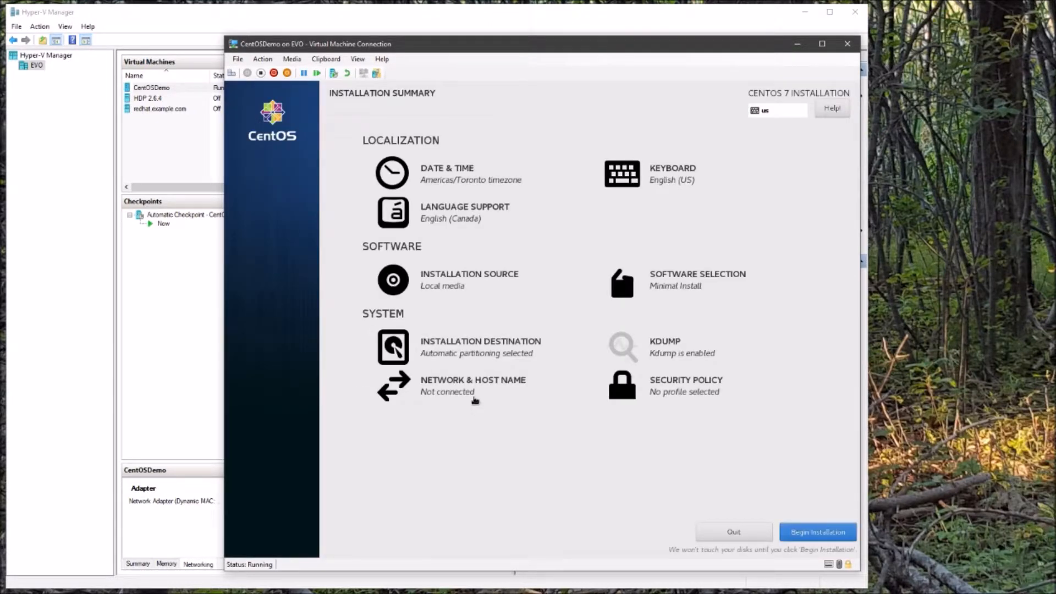
Change the host name from localhost.localdomain to centosdemo and begin the installation.
click(476, 397)
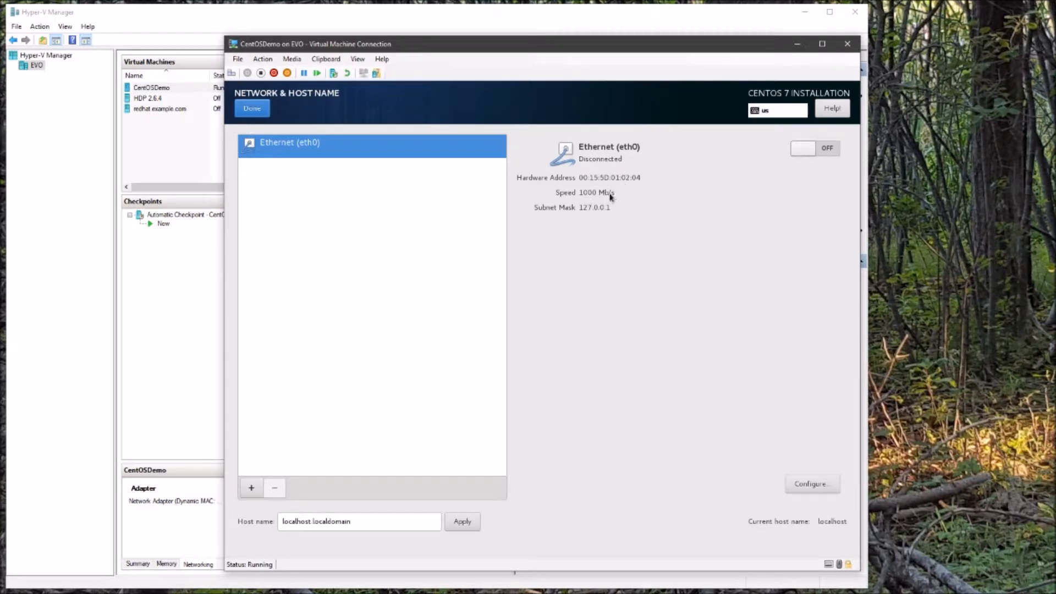
drag(393, 524, 278, 525)
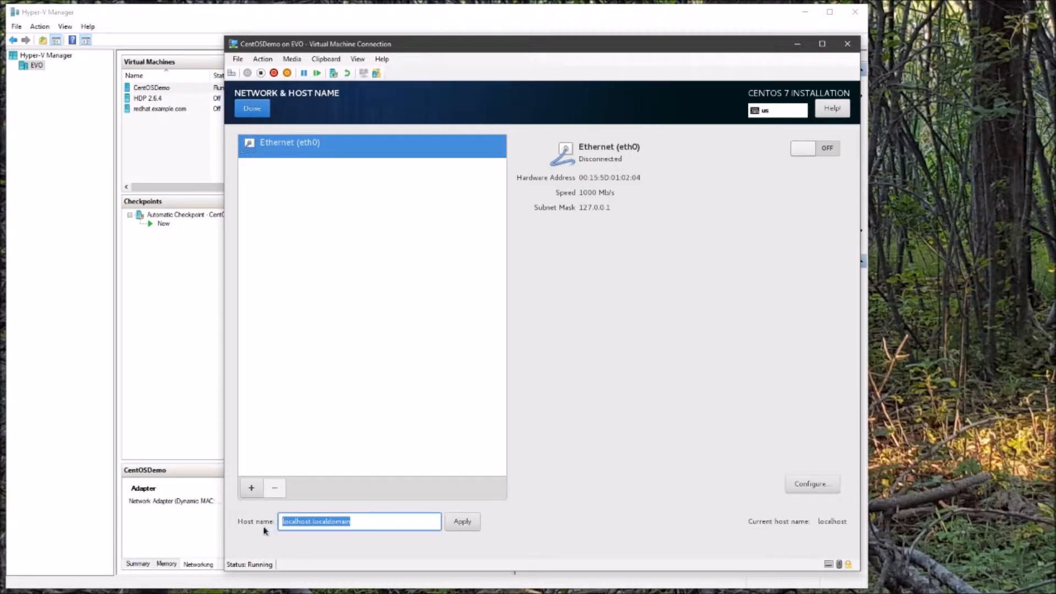
text(centosdemo)
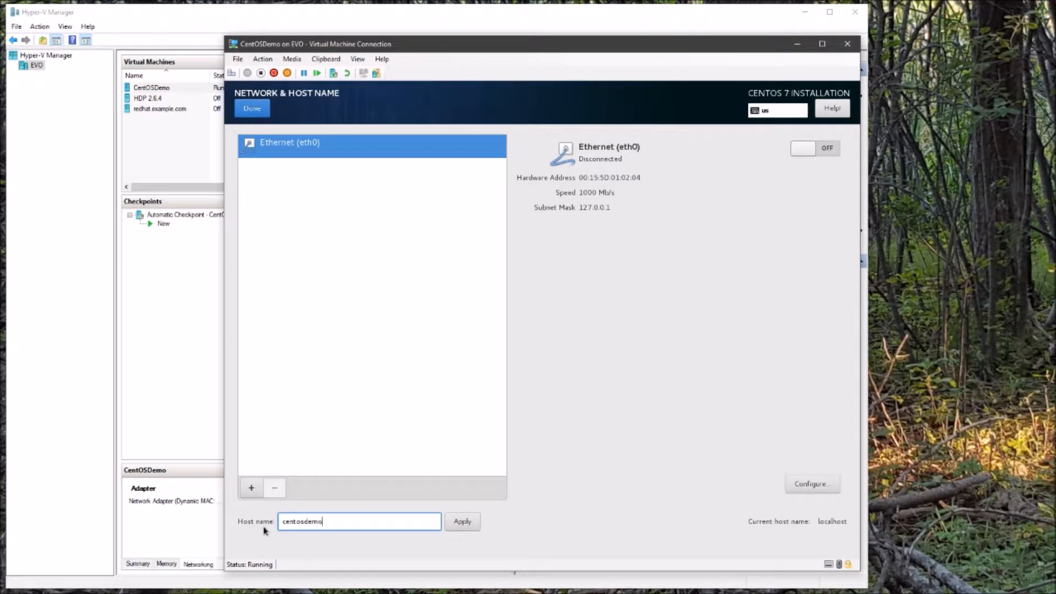
click(460, 523)
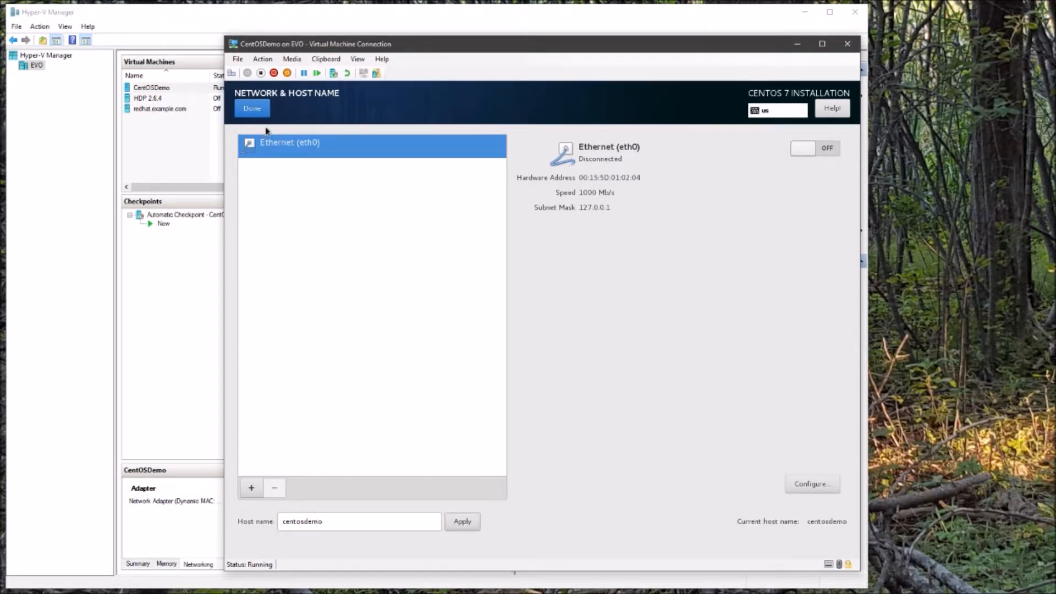
click(260, 110)
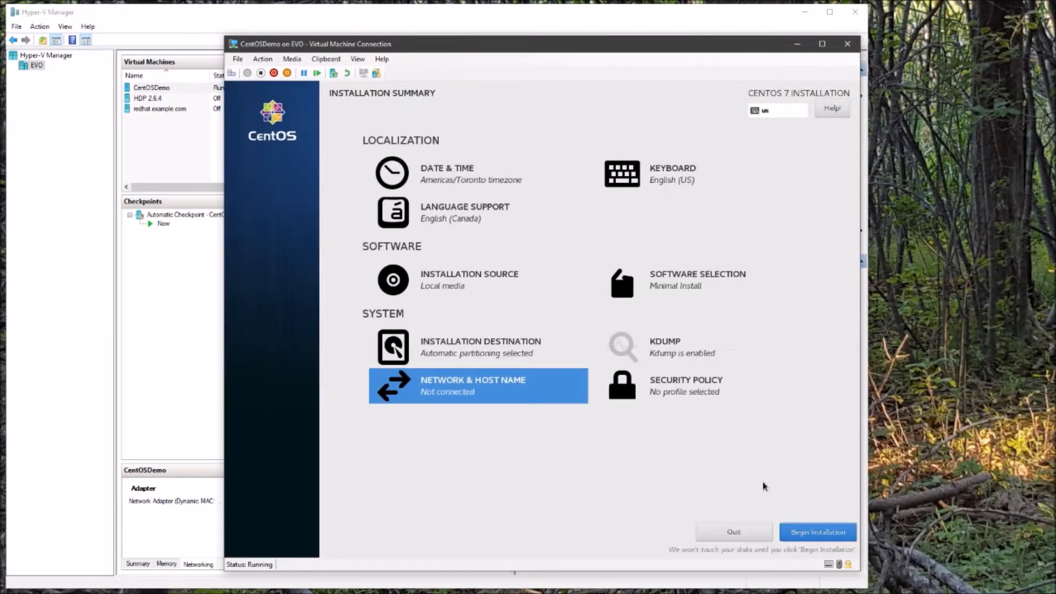
click(818, 532)
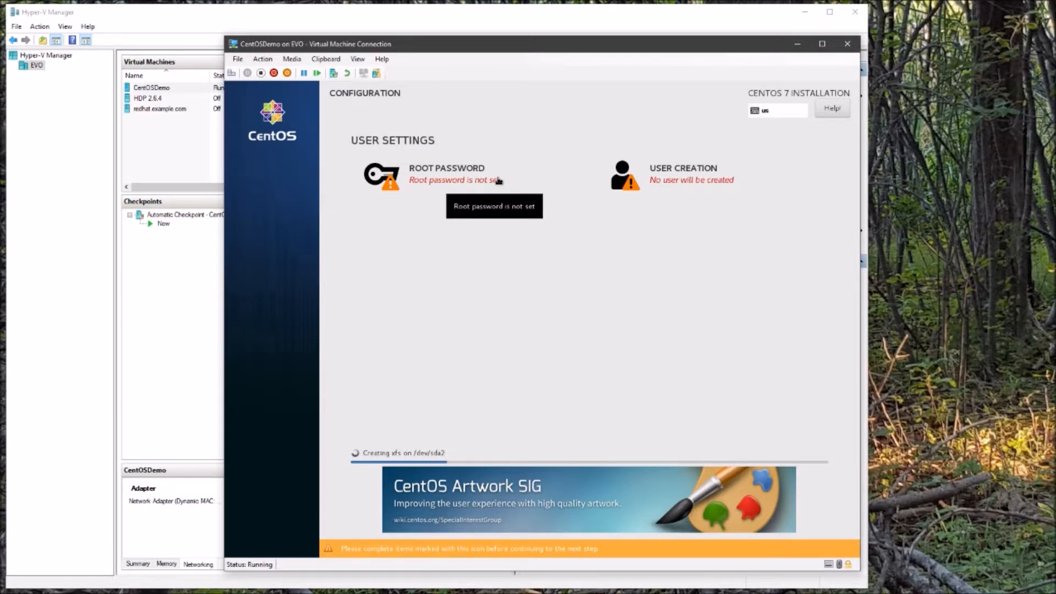
click(497, 181)
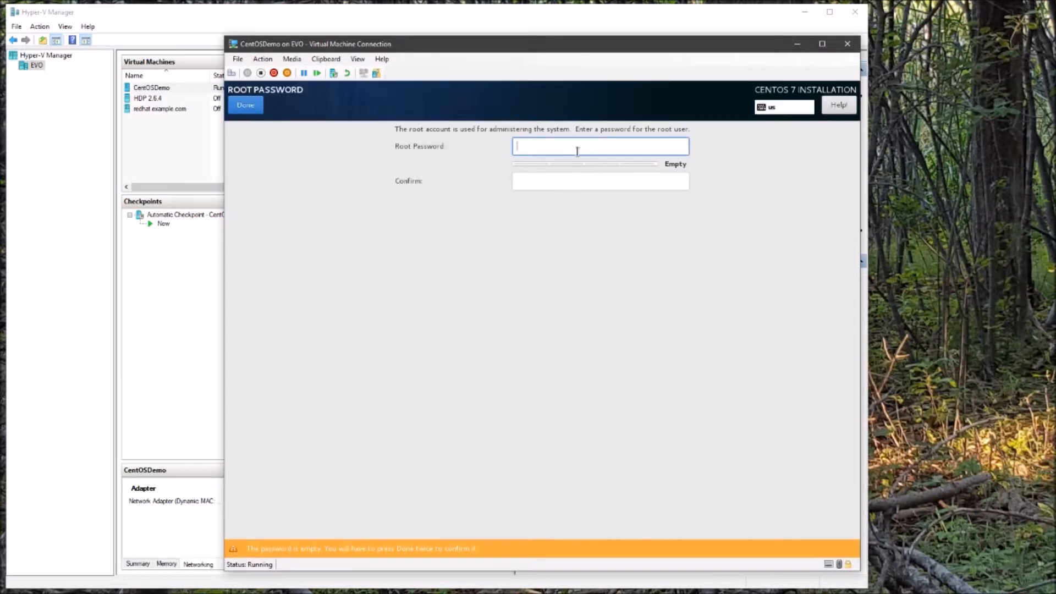
Enter the root password in both fields and submit it.
text(*********)
key(Tab)
text(*****)
key(BackSpace)
key(BackSpace)
key(BackSpace)
key(BackSpace)
key(BackSpace)
text(*********)
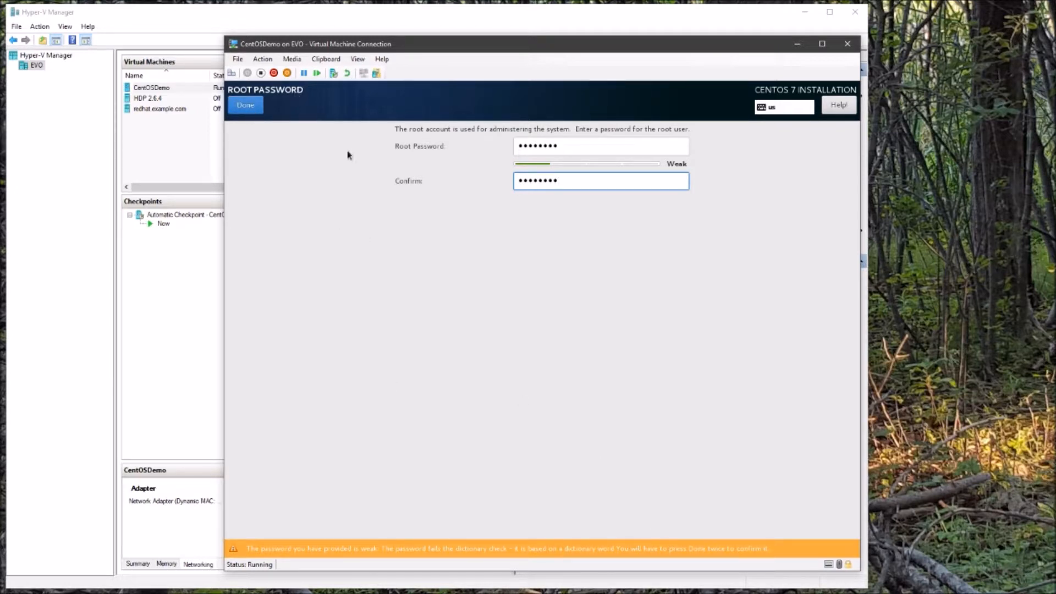
click(245, 109)
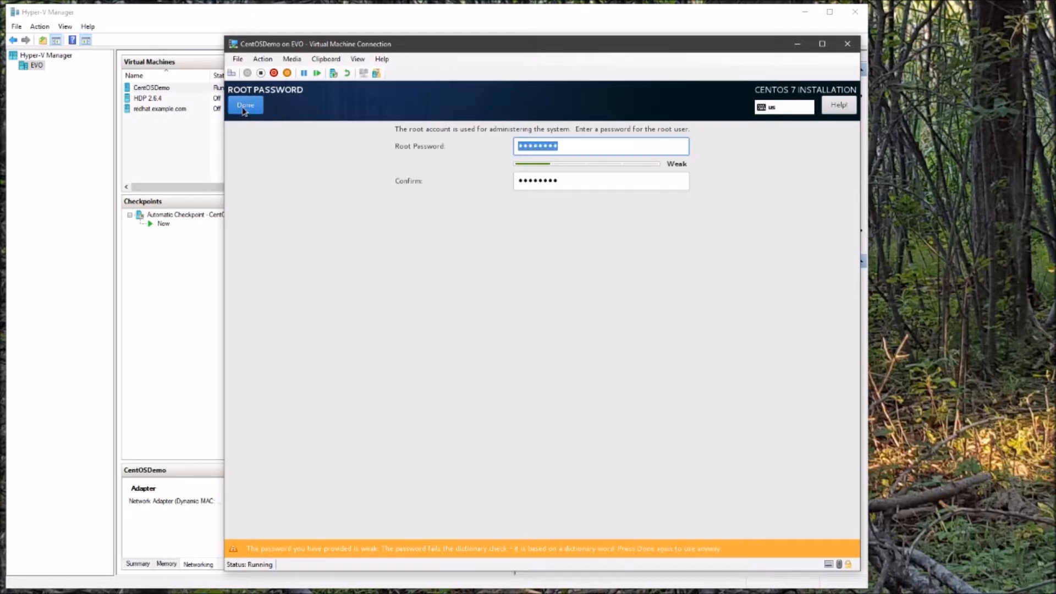
Accept the weak root password and create user 'demo' (Demo User) with a password.
click(257, 112)
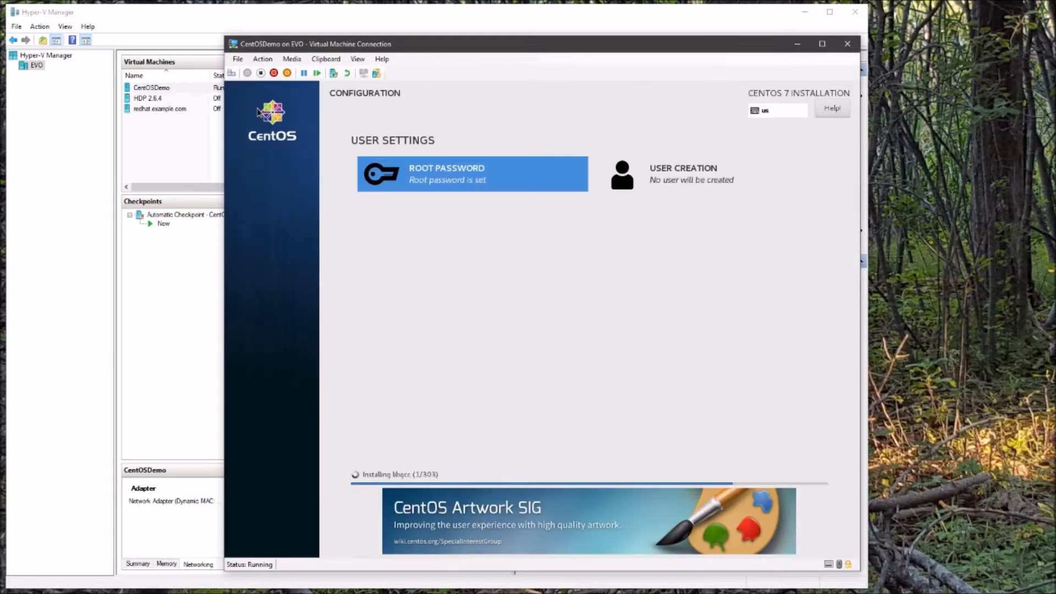
click(719, 181)
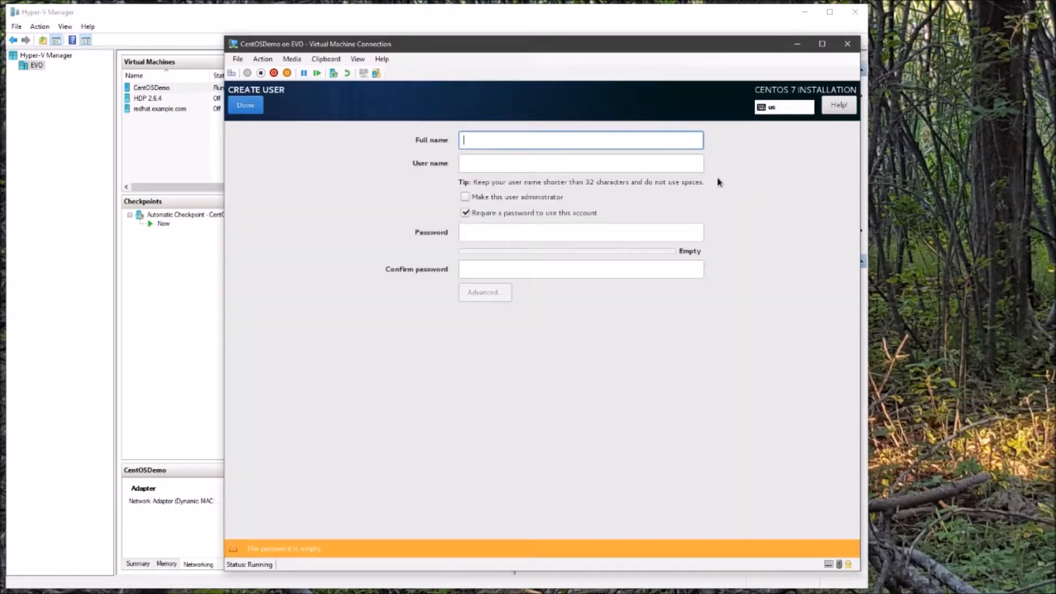
text(Demo User)
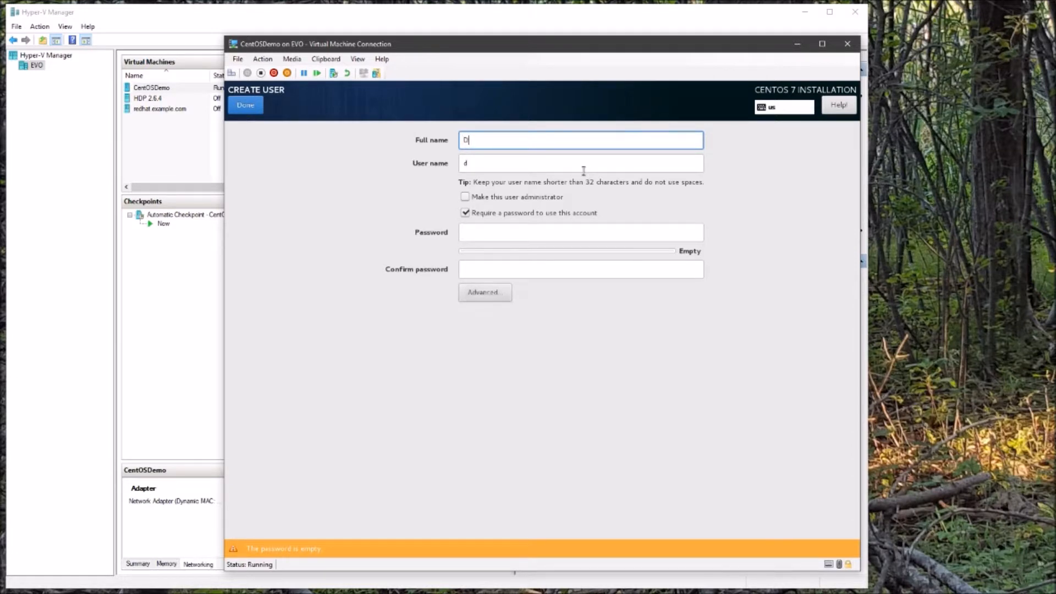
key(Tab)
text(demo)
key(Tab)
key(Tab)
key(Tab)
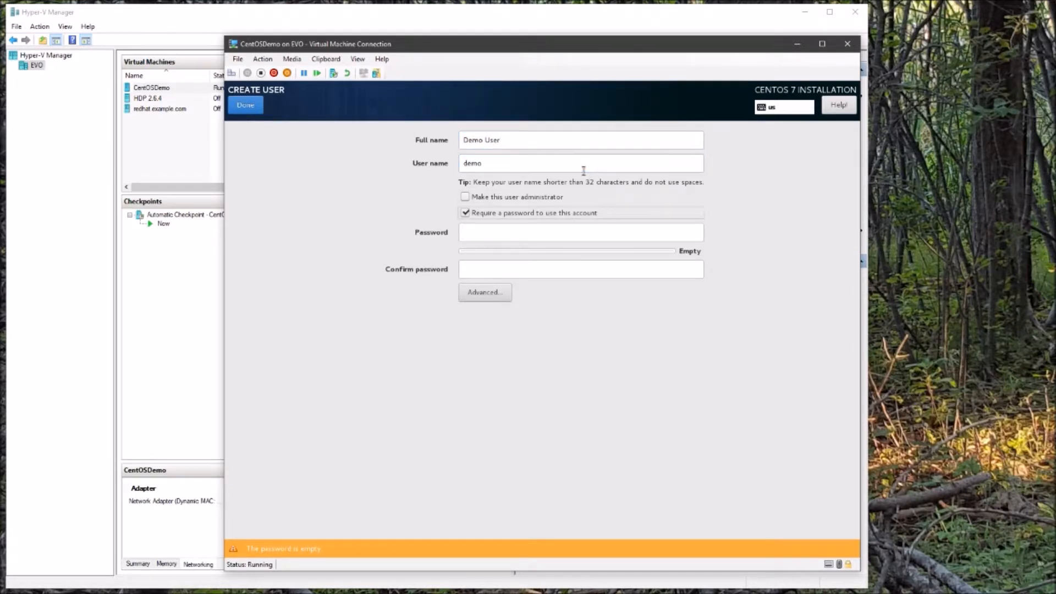
text(••••••••)
key(Tab)
text(••••••••)
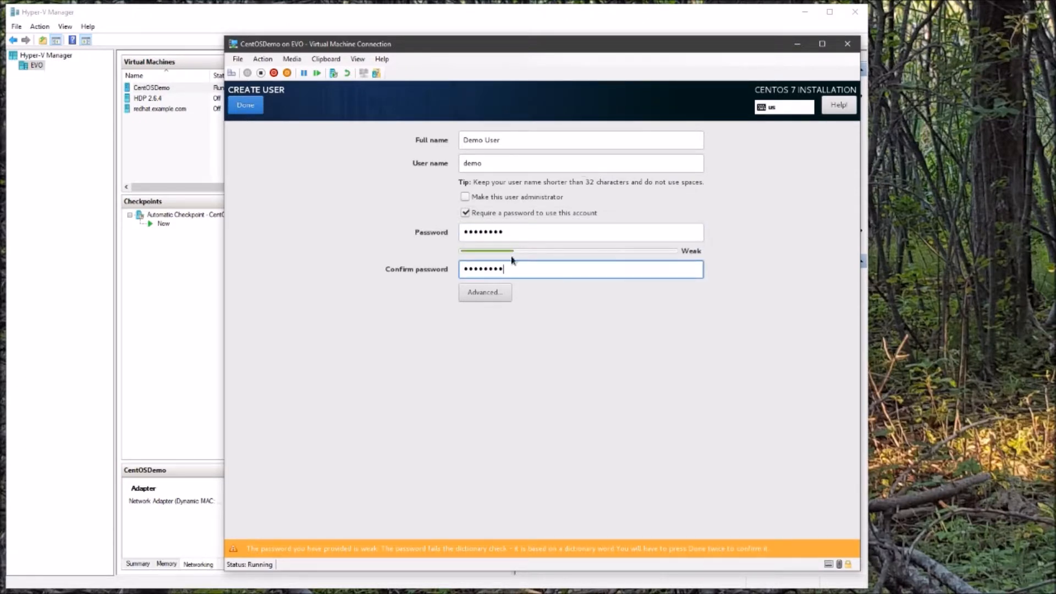
click(470, 296)
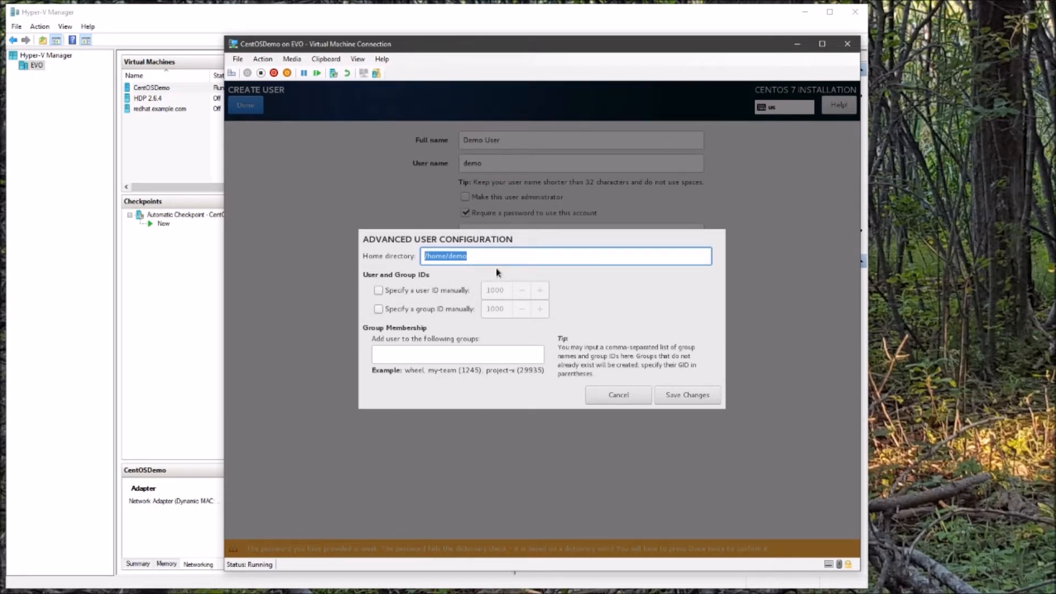
click(620, 396)
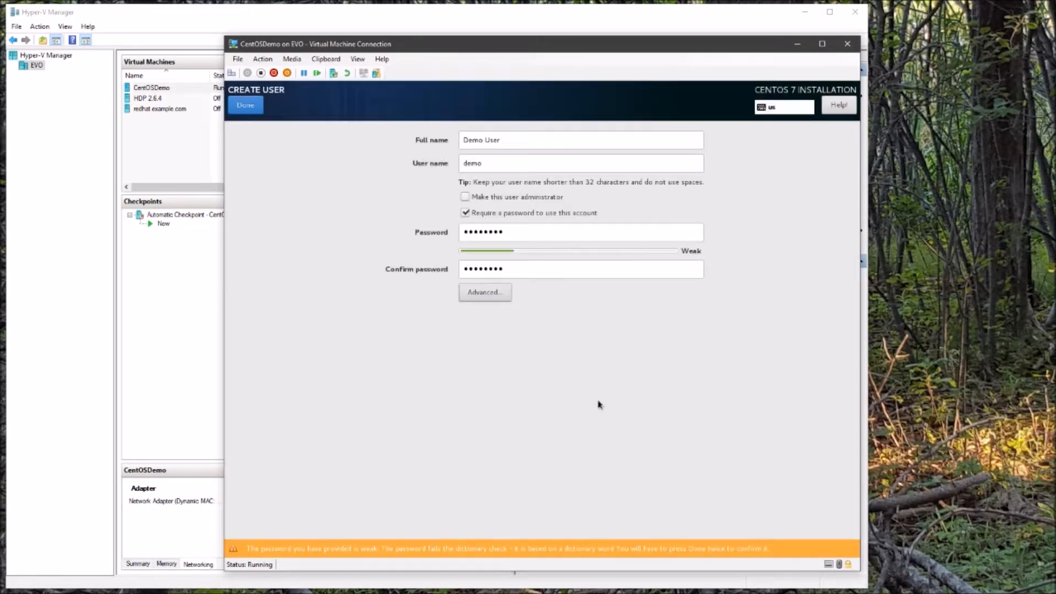
click(242, 105)
click(242, 104)
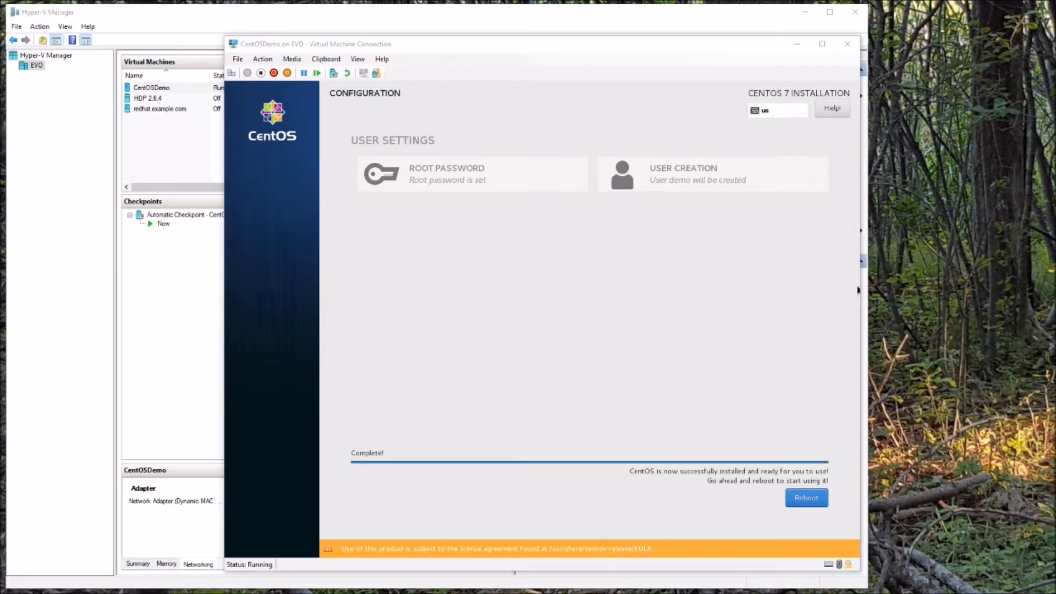
Reboot CentOSDemo into the newly installed CentOS once installation completes.
click(734, 490)
click(813, 501)
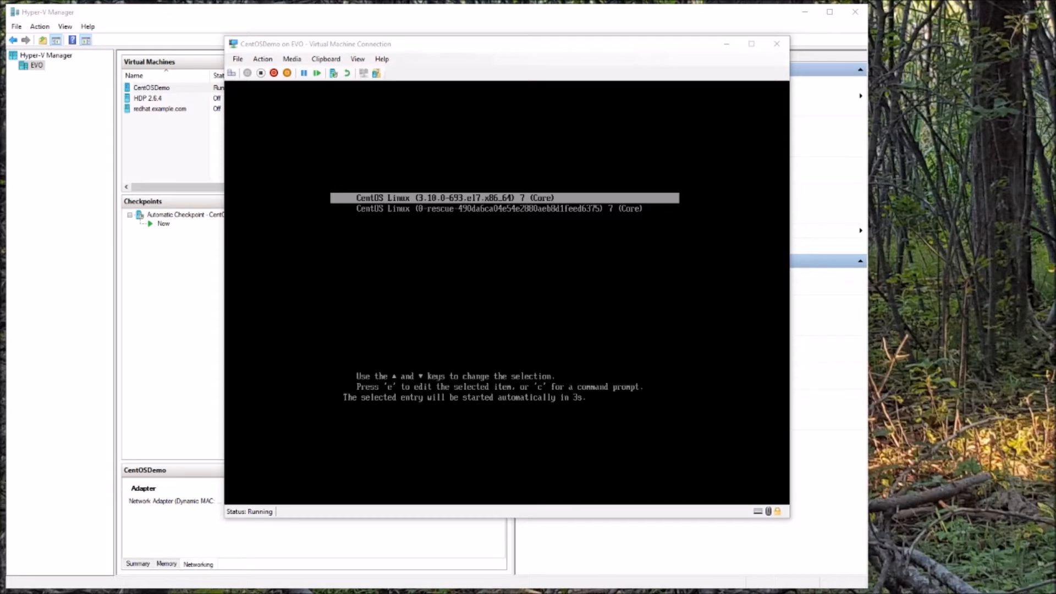
Log in to the CentOSDemo console as root.
click(506, 293)
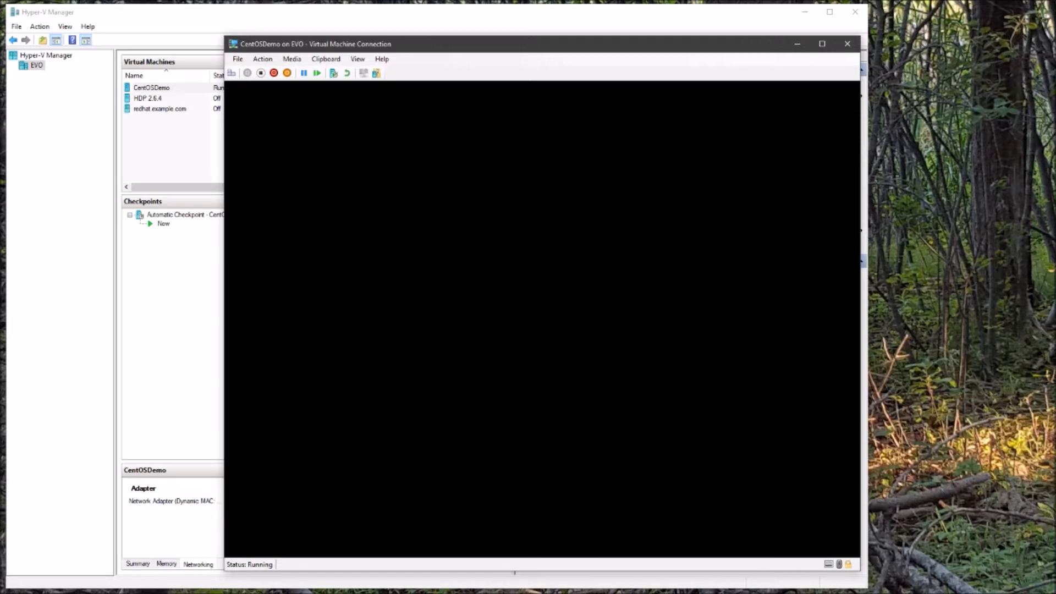
text(root)
key(Return)
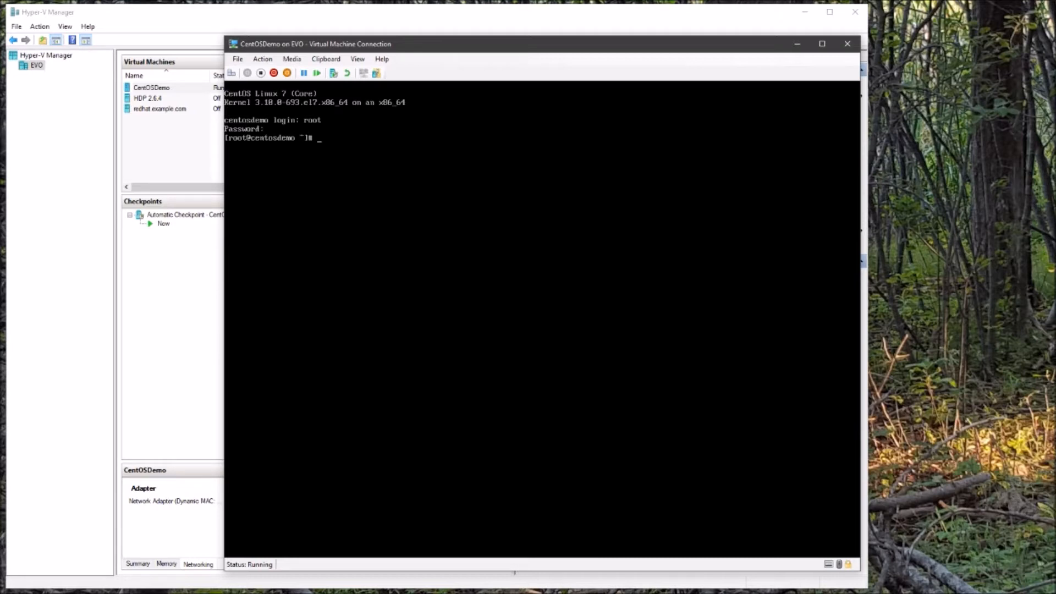
Confirm host centosdemo and CentOS 7.4.1708 with hostname and cat /etc/redhat-release, then clear the screen.
text(hostname)
key(Return)
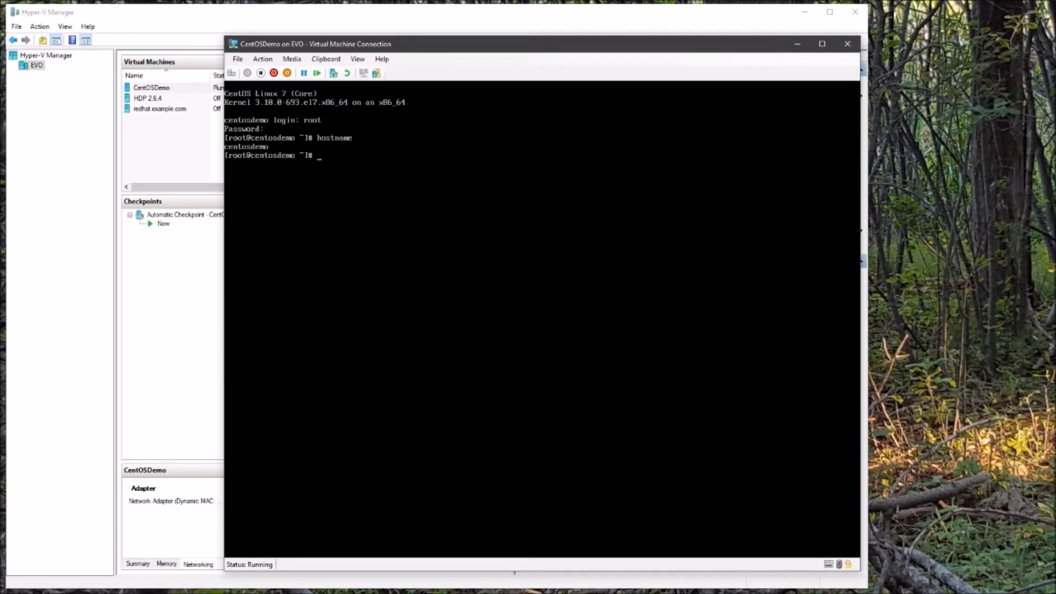
text(cat /etc/redhat-release)
key(Return)
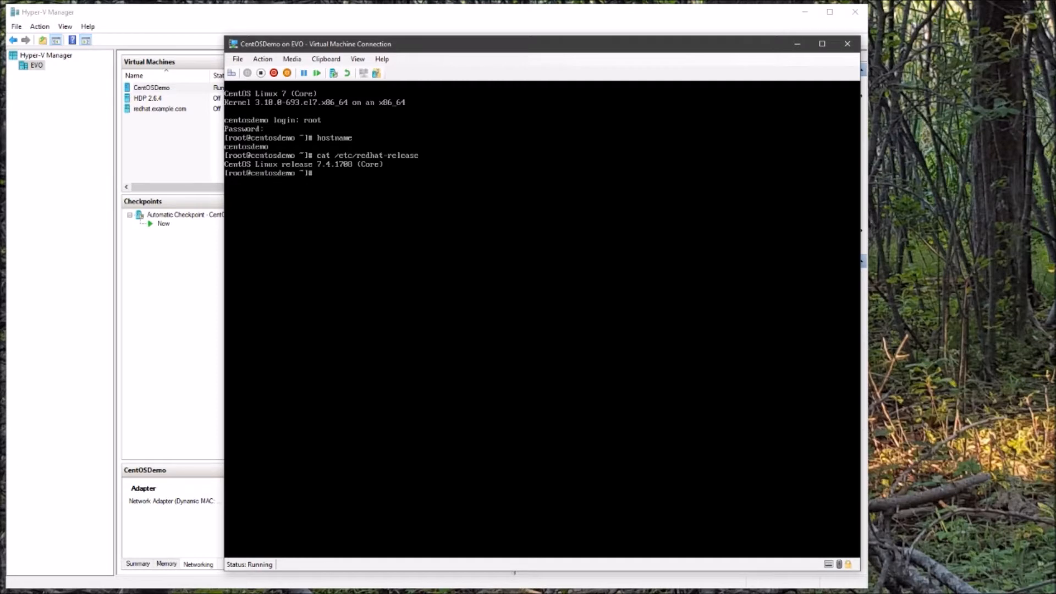
key(ctrl+l)
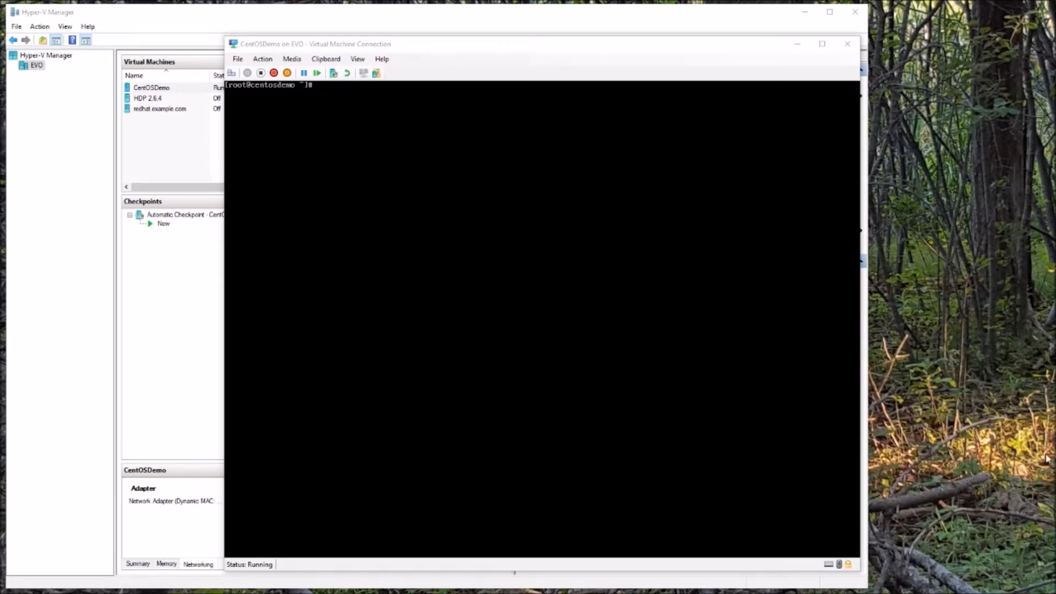
Open /etc/sysconfig/network-scripts/ifcfg-eth0 in vi.
click(542, 319)
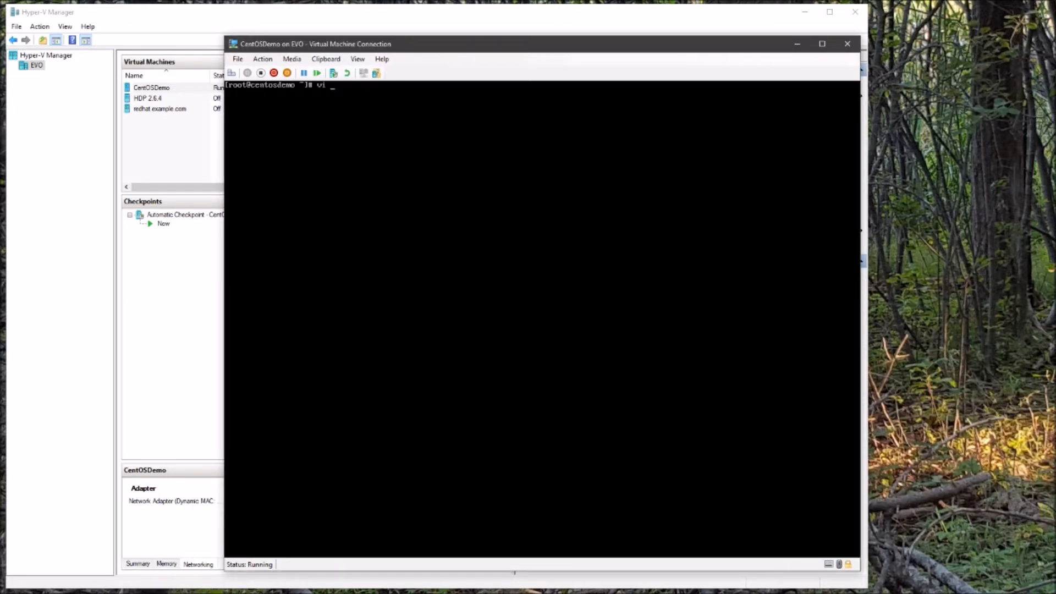
text(vi /etc/sysconfig/network-)
key(Tab)
text(ifc)
key(Tab)
text(e)
key(Tab)
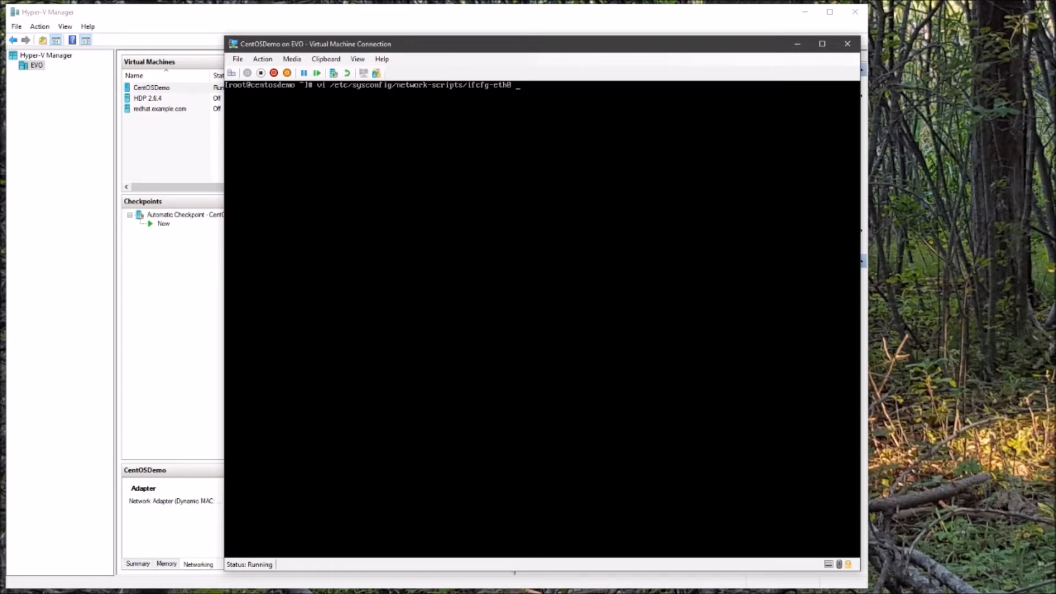
key(Return)
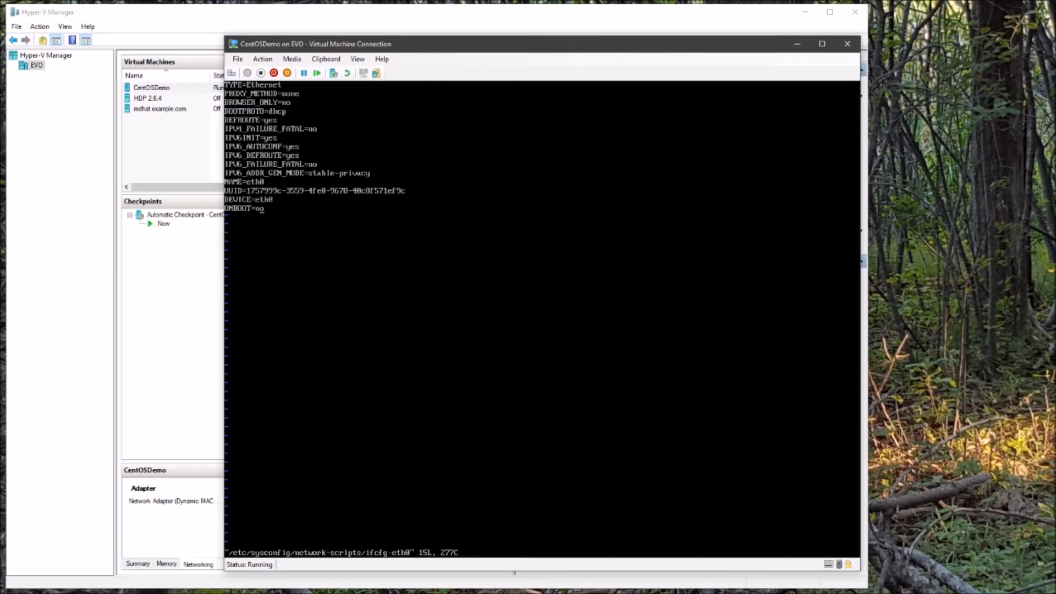
Change ONBOOT from no to yes, save the file with :wq, and reboot the VM.
key(i)
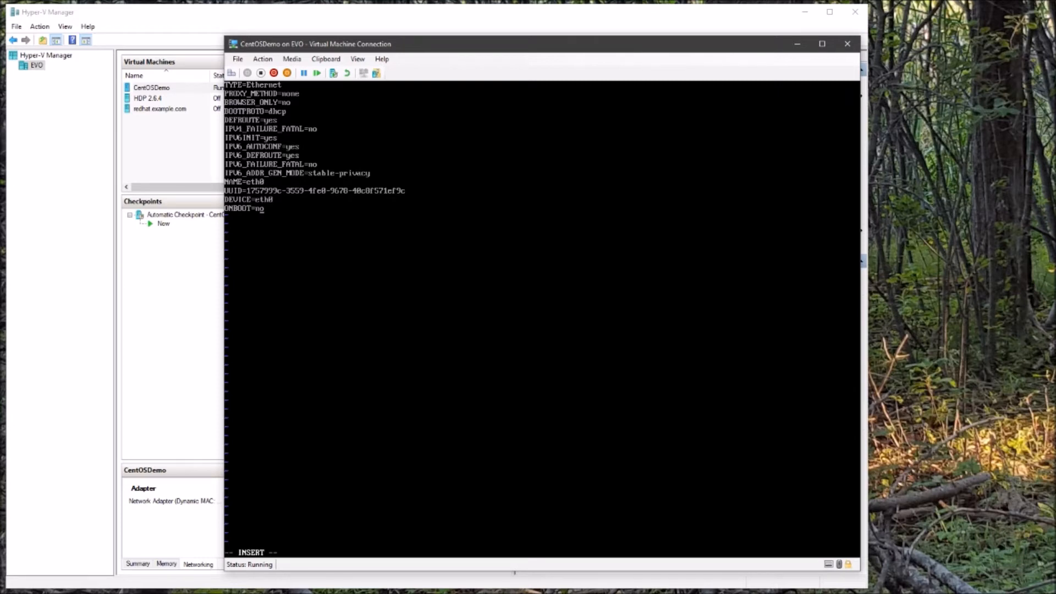
key(BackSpace)
key(BackSpace)
text(yes)
key(Escape)
text(:wq)
key(Return)
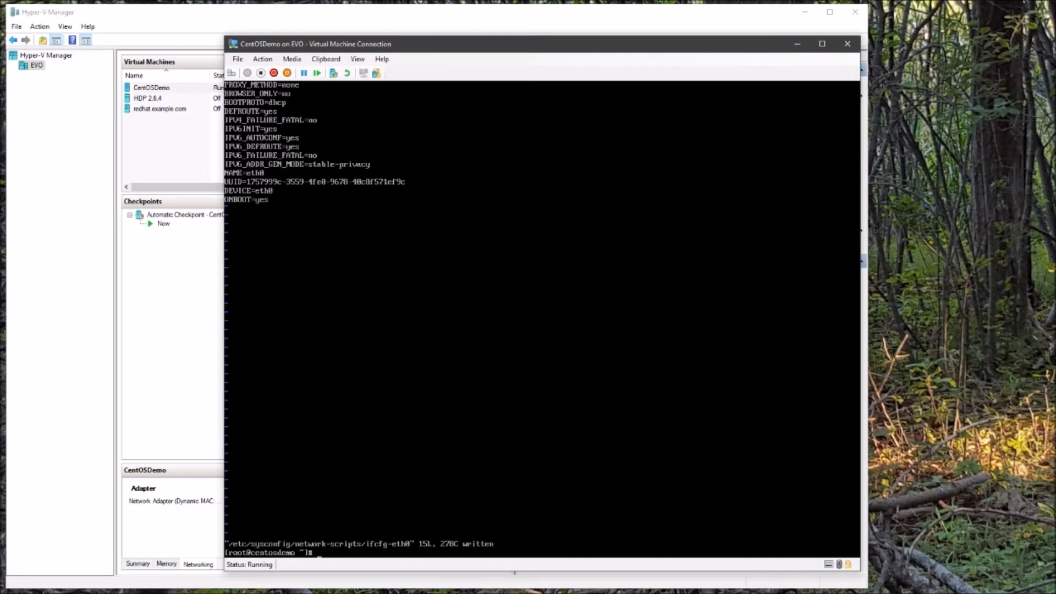
text(reboot)
key(Return)
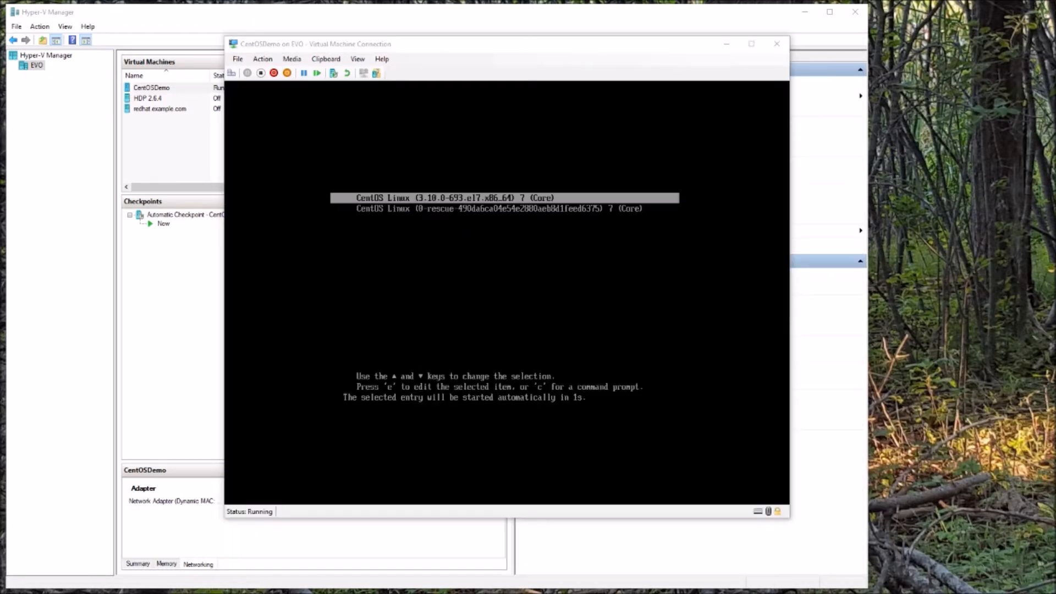
Log in as root and install net-tools with yum, accepting the install and the CentOS signing key.
click(541, 319)
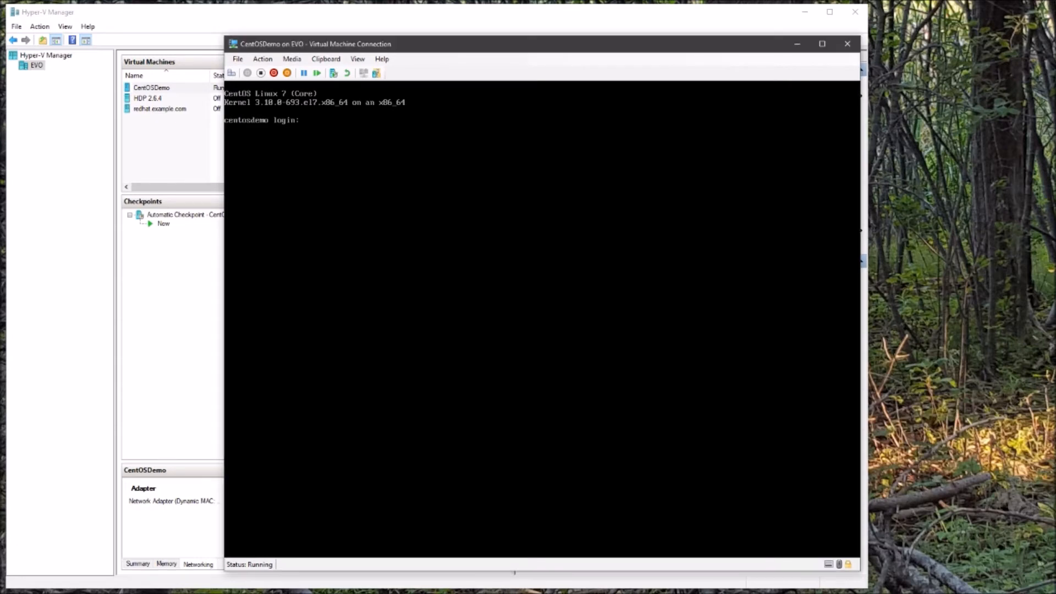
text(root)
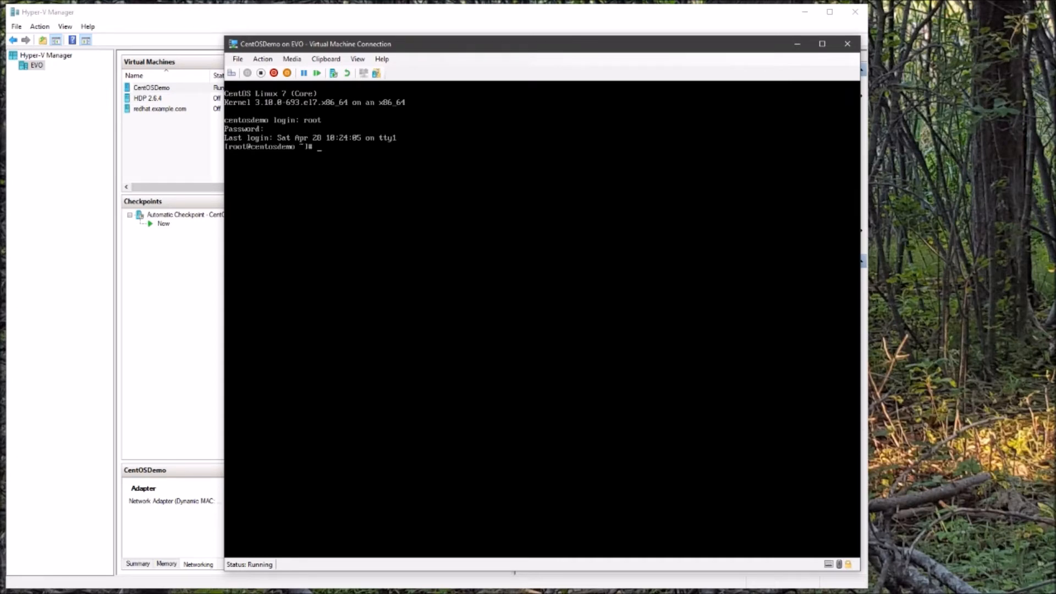
text(yum install network-utils)
key(Return)
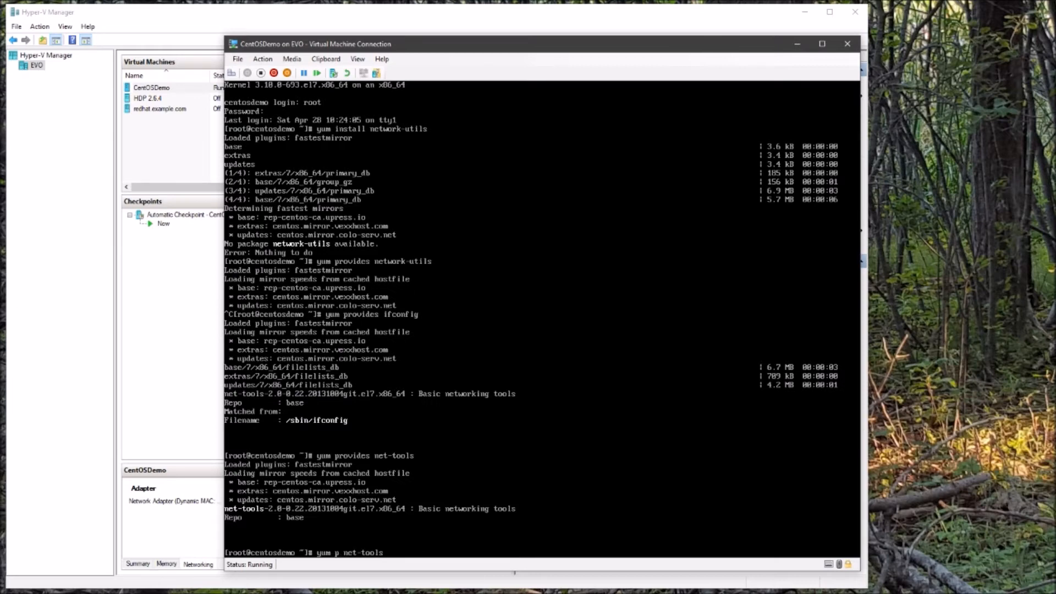
text(install net-tools)
key(Return)
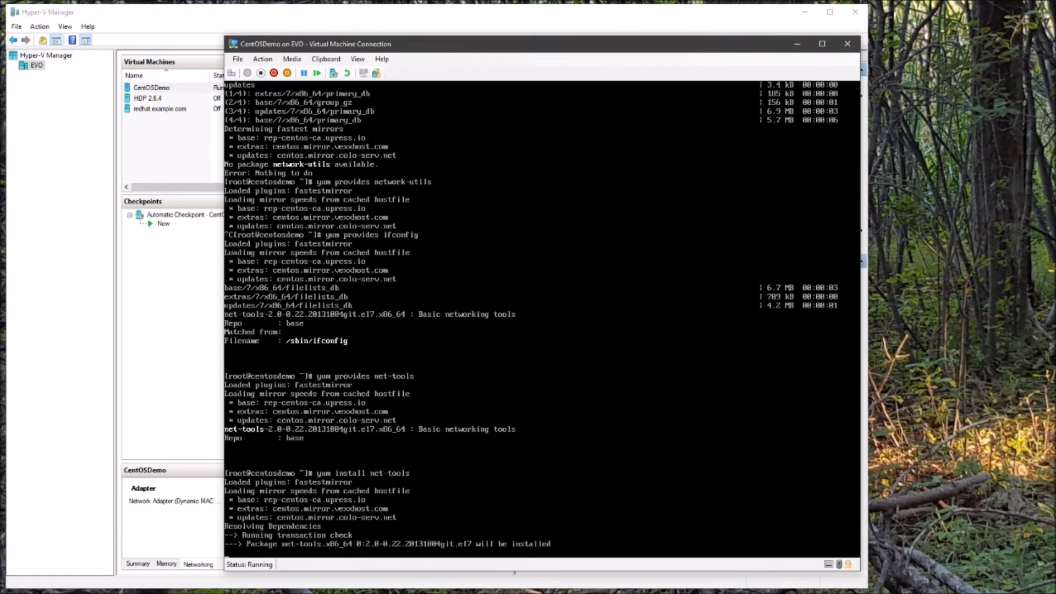
text(y)
key(Return)
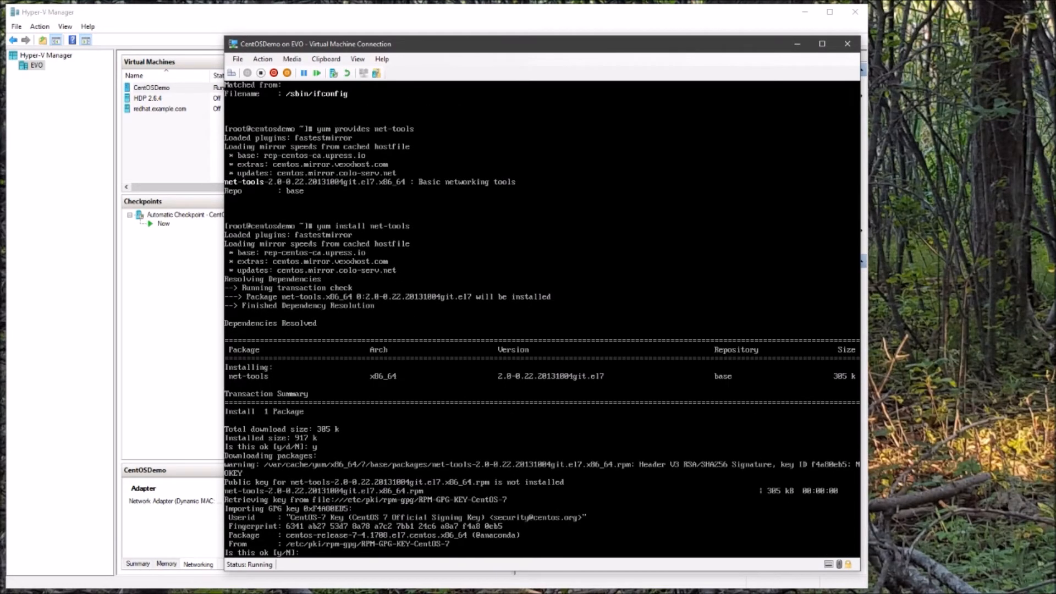
text(y)
key(Return)
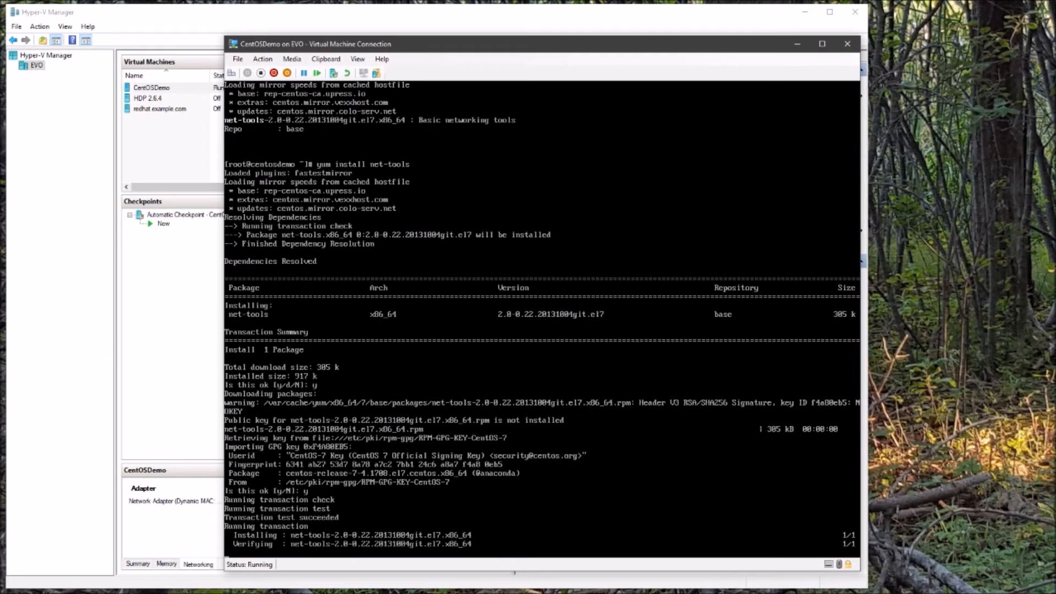
Run ifconfig to confirm eth0 is up at 192.168.1.231, moving the console window left.
text(ifconfig)
key(Return)
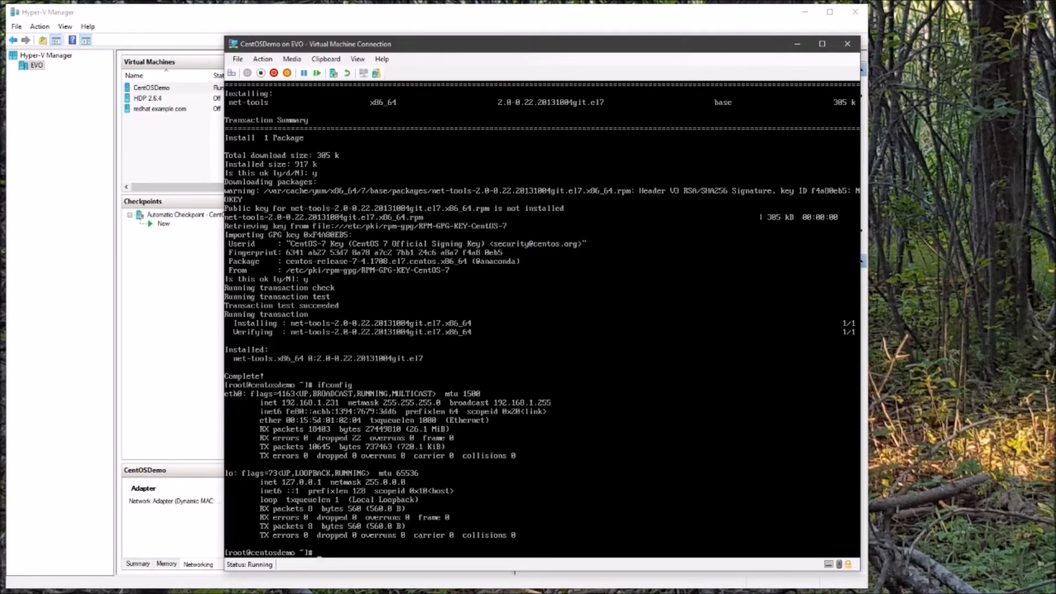
drag(477, 49, 273, 50)
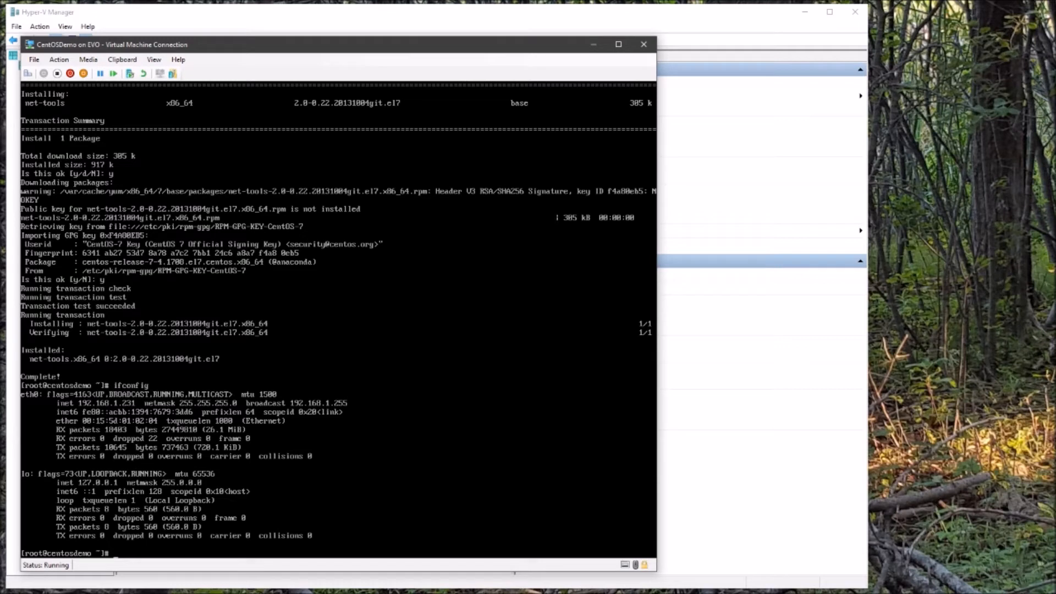
Launch PuTTY and open an SSH connection to 192.168.1.231, trusting the host key.
key(super)
text(putty)
key(Return)
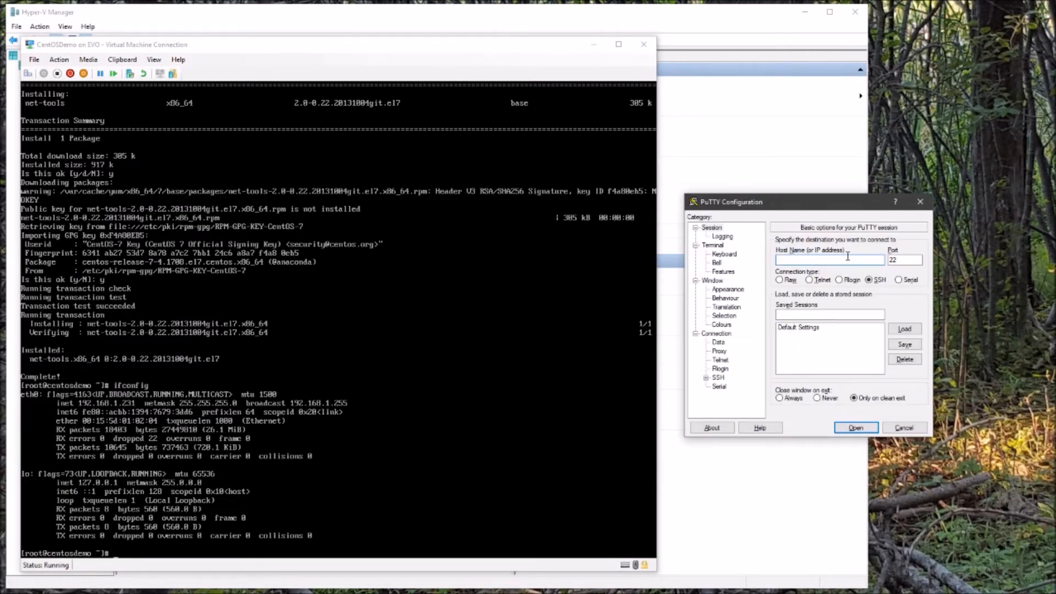
text(192.168.1.231)
key(Return)
click(750, 388)
Log in over SSH as root and run hostname to confirm centosdemo.
drag(192, 26, 931, 75)
drag(1016, 287, 1016, 544)
text(root)
key(Return)
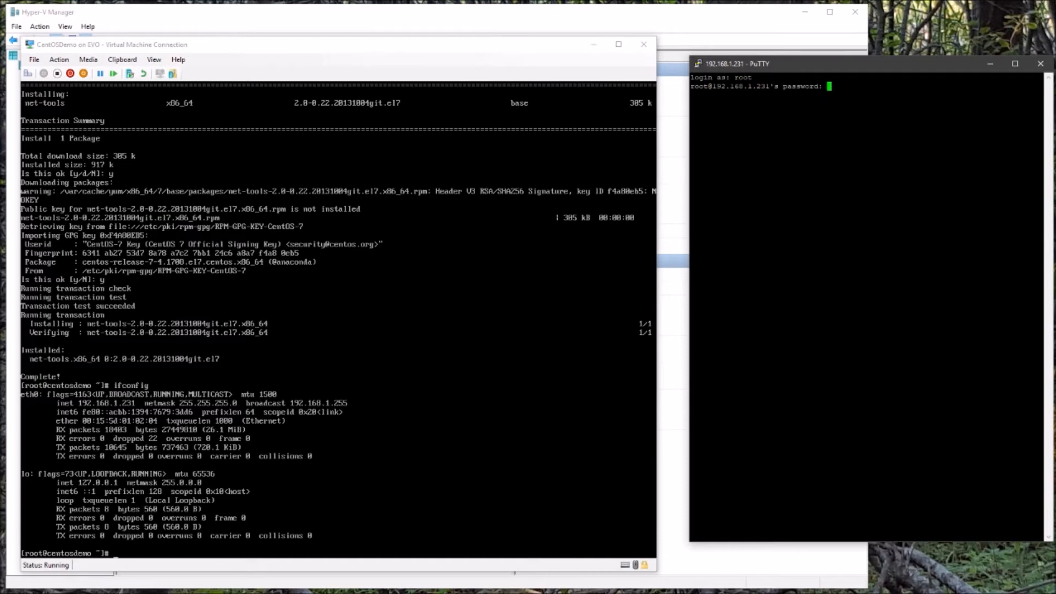
key(Return)
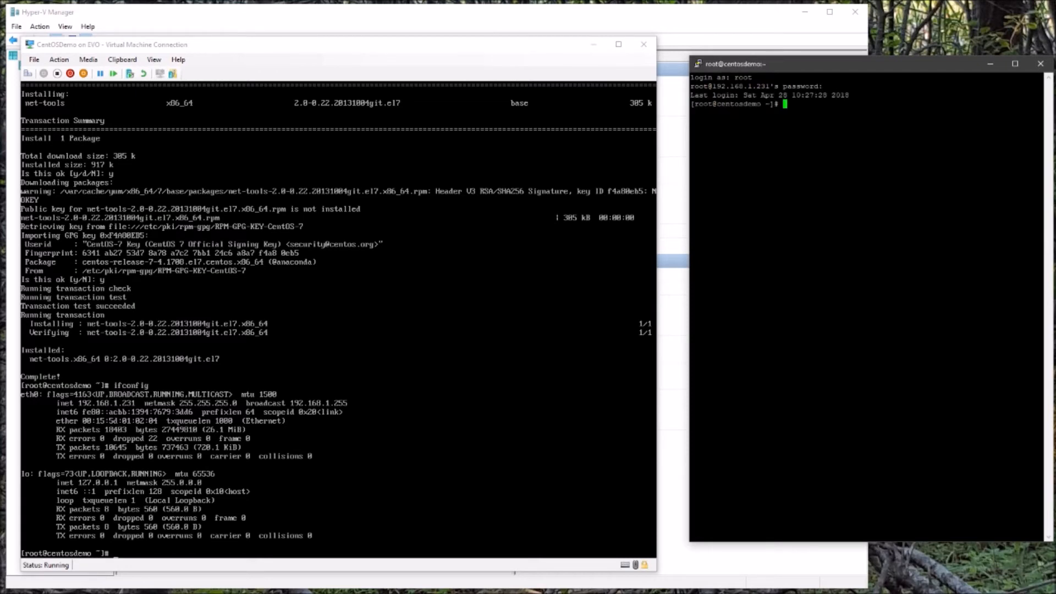
text(hostname)
key(Return)
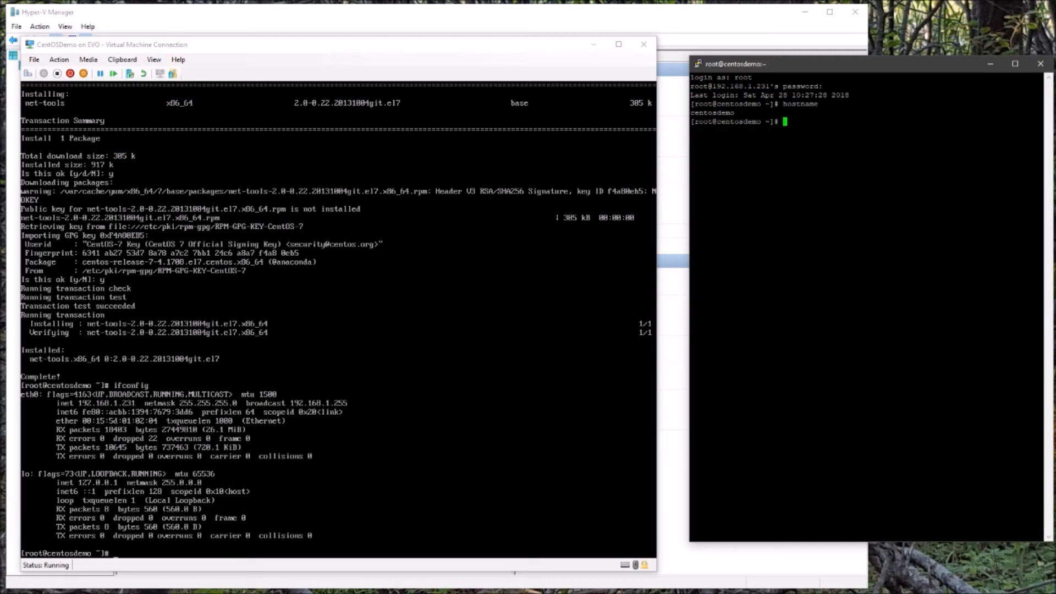
Log out of the VM console, close it and Hyper-V Manager, and enlarge and centre PuTTY.
key(alt+Tab)
text(exit)
key(Return)
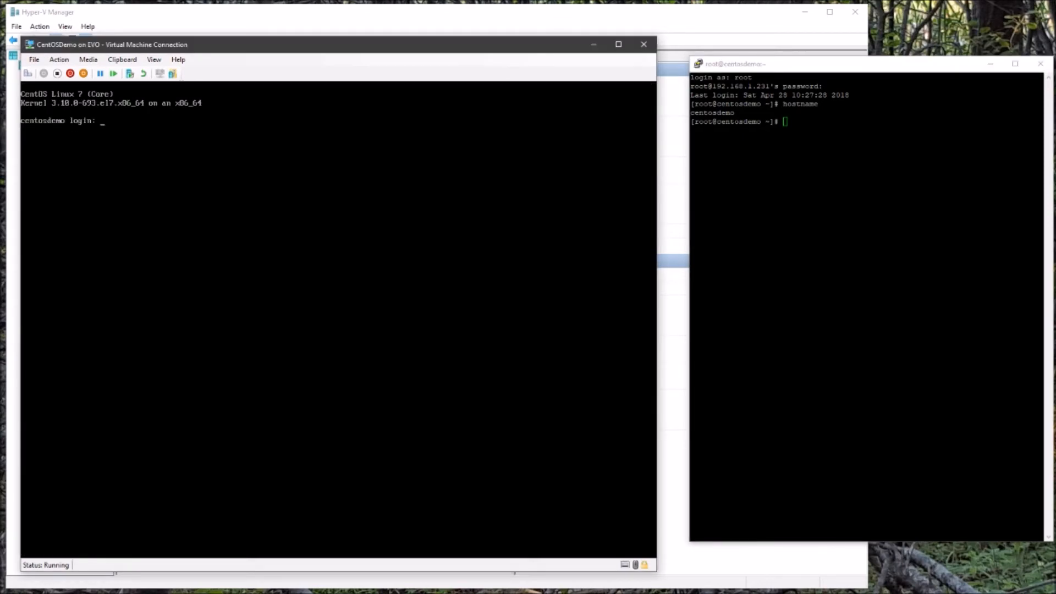
click(644, 45)
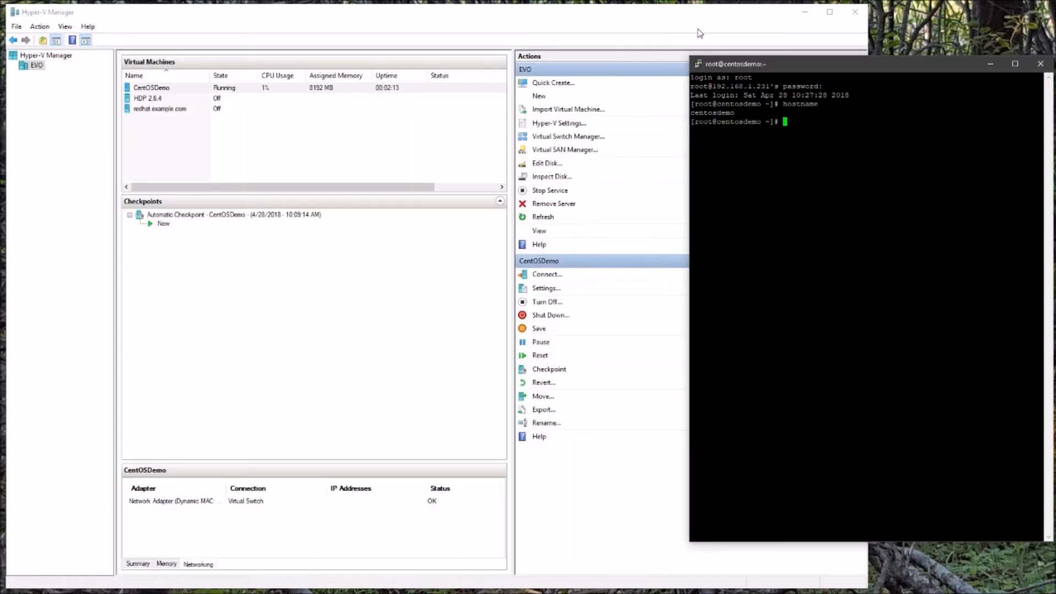
click(855, 12)
key(Return)
key(Return)
key(Return)
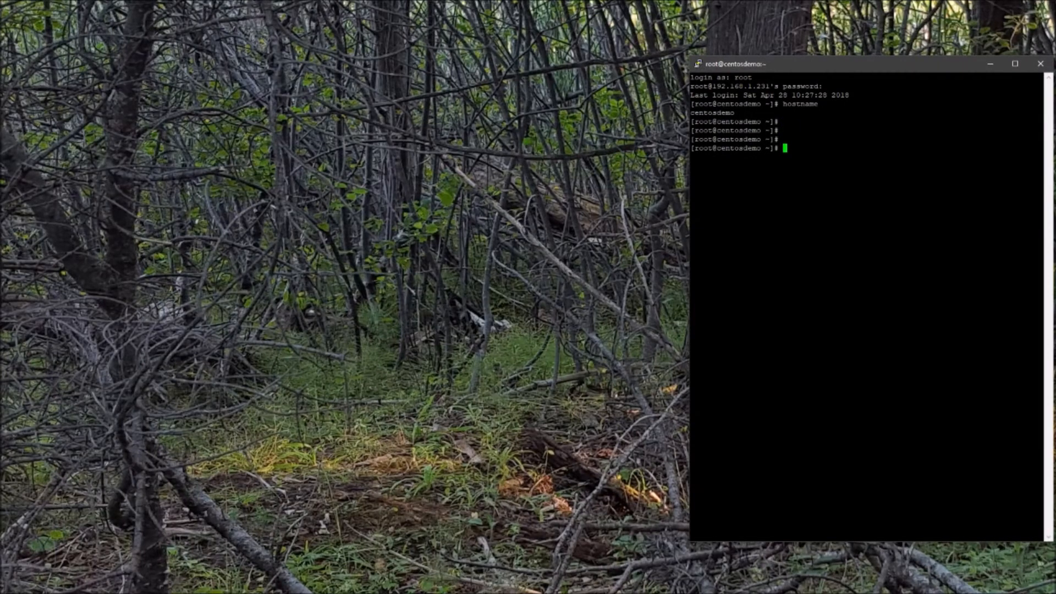
drag(686, 207, 378, 206)
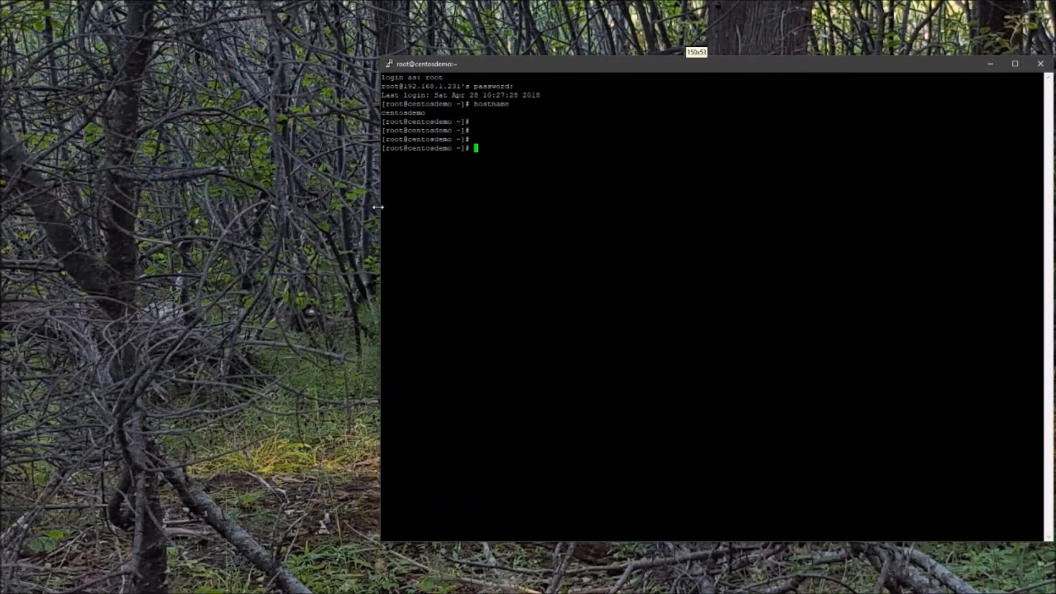
drag(746, 72, 694, 86)
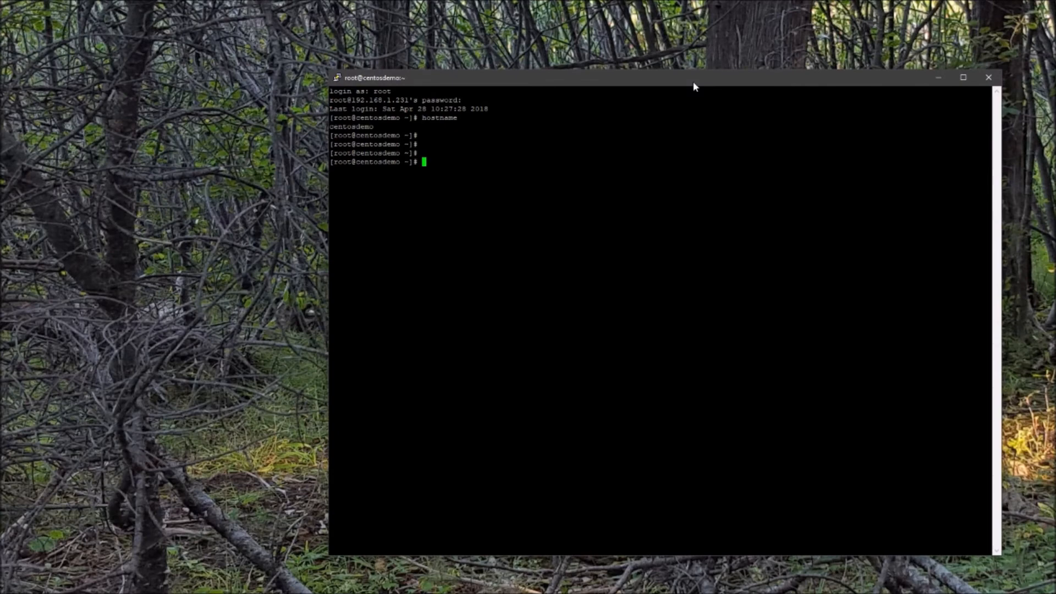